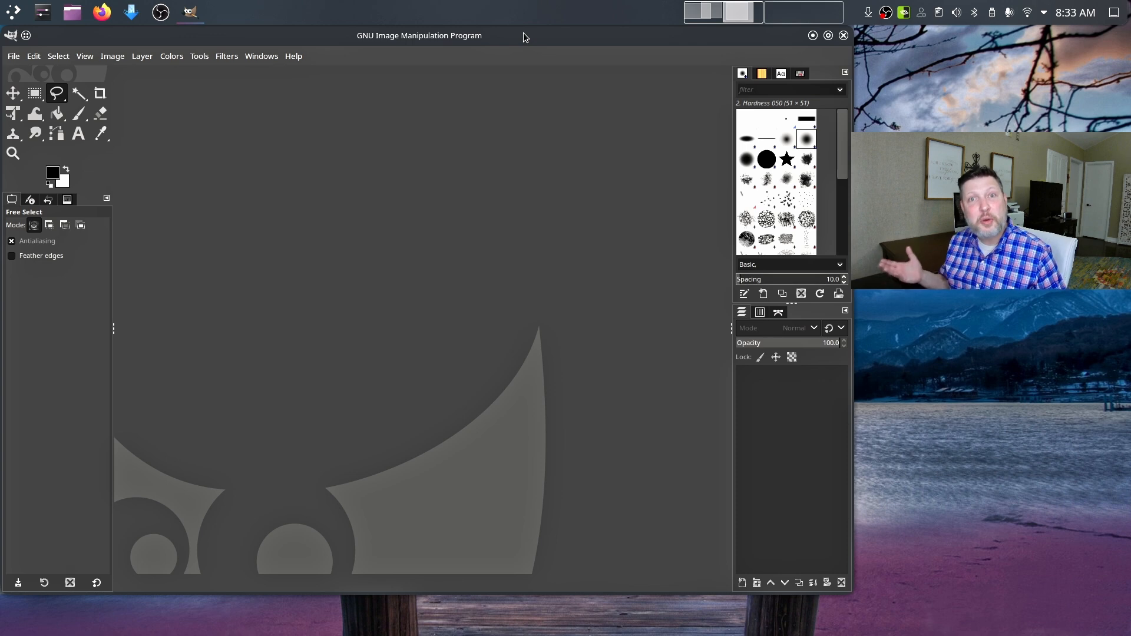
Open the image Screenshot_20220315_200136.png from the Pictures folder.
{"action": "left_click", "coordinate": [13, 56]}
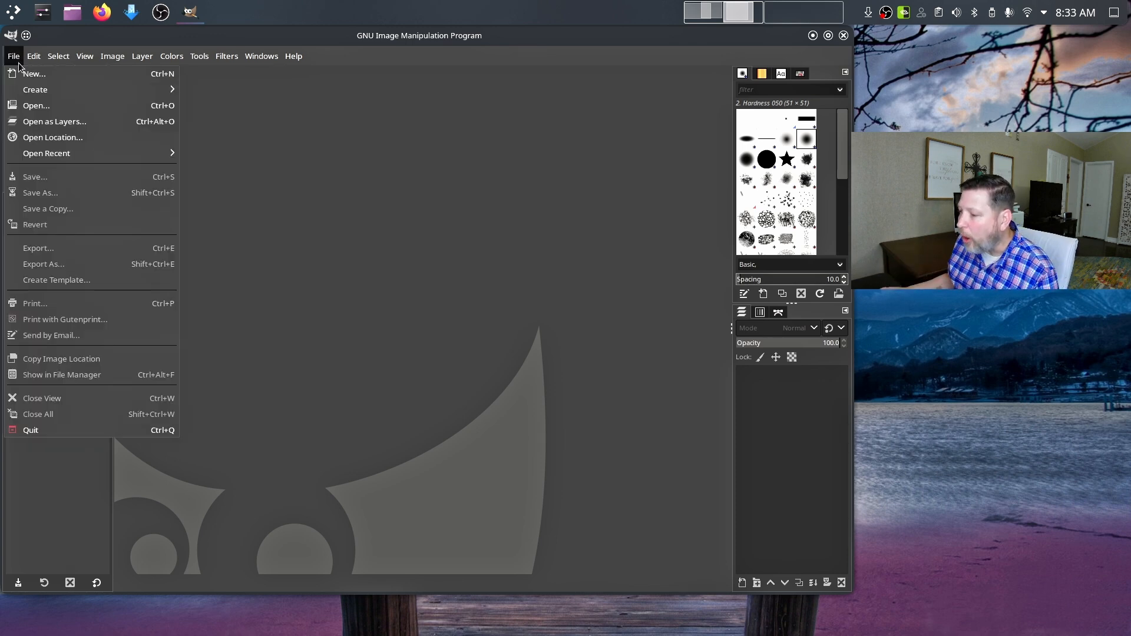
{"action": "left_click", "coordinate": [49, 97]}
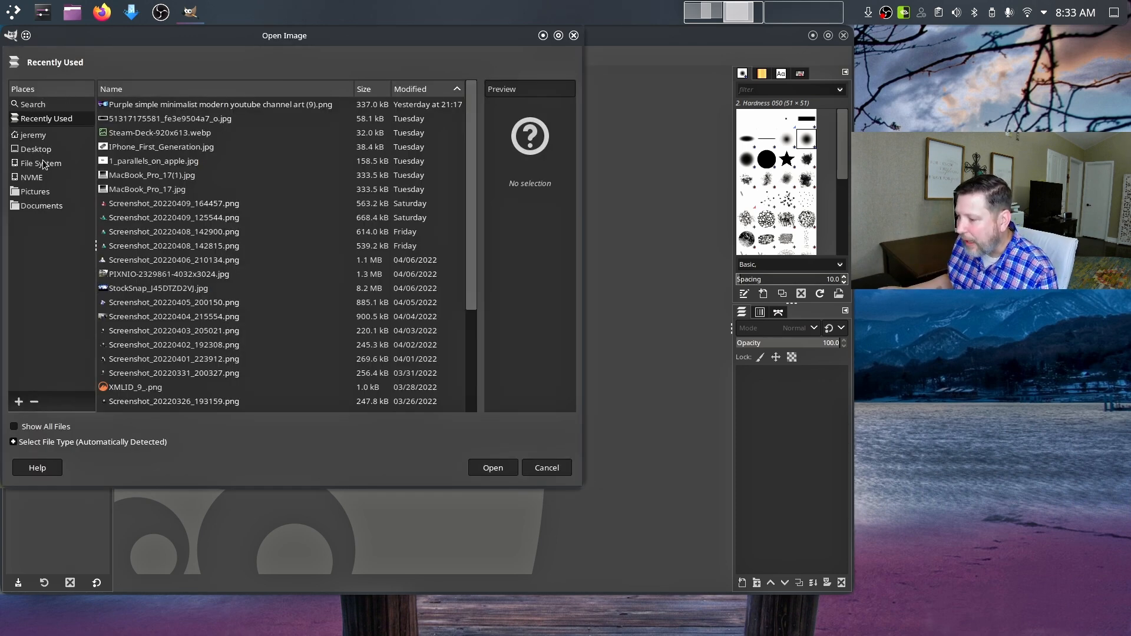
{"action": "left_click", "coordinate": [37, 191]}
{"action": "left_click", "coordinate": [148, 189]}
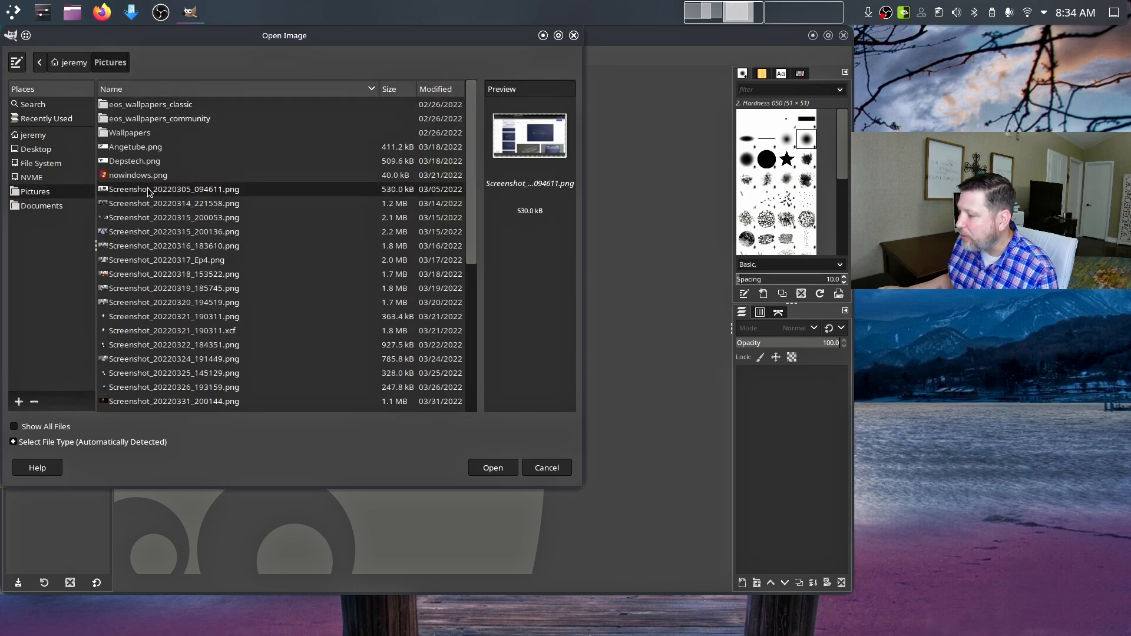
{"action": "left_click", "coordinate": [151, 207]}
{"action": "left_click", "coordinate": [155, 232]}
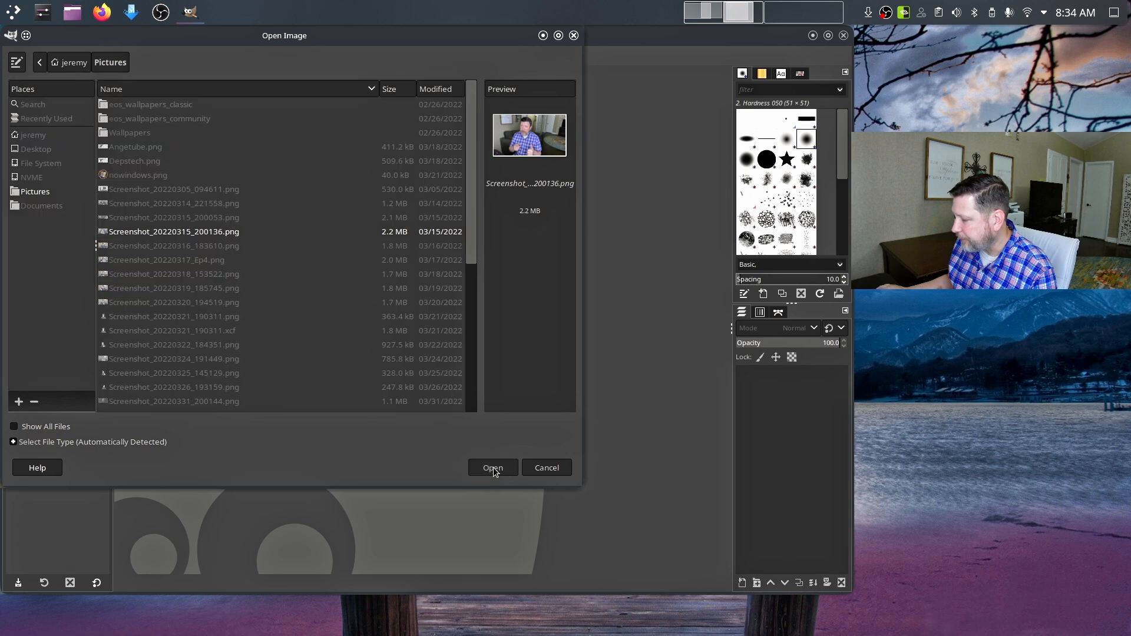
{"action": "left_click", "coordinate": [491, 467]}
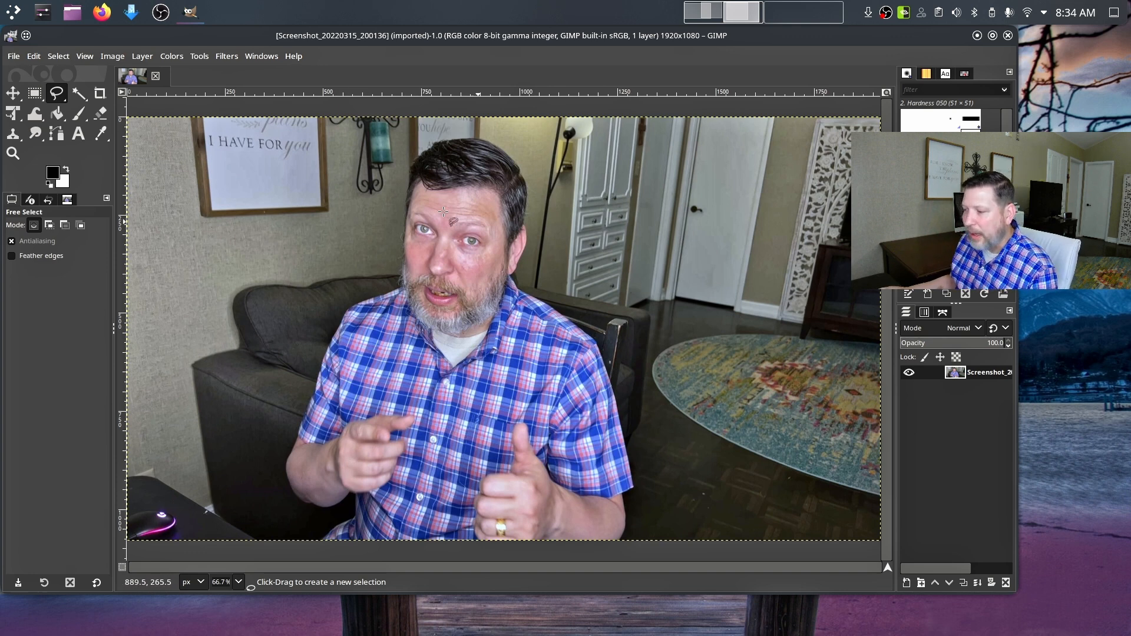
{"action": "left_click", "coordinate": [21, 96]}
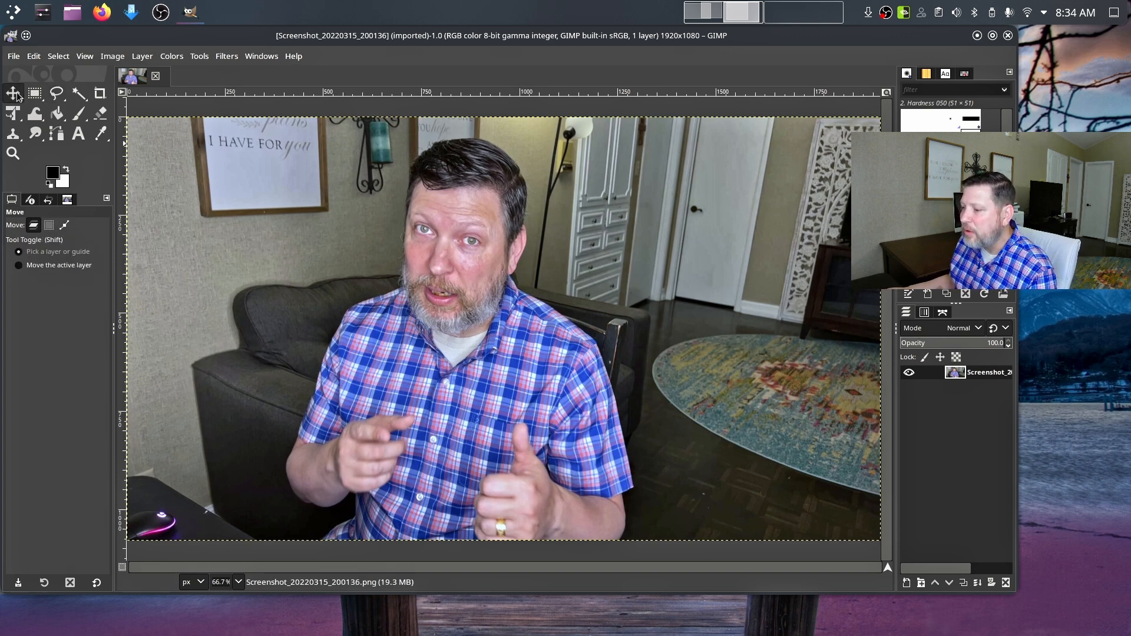
{"action": "left_click", "coordinate": [57, 94]}
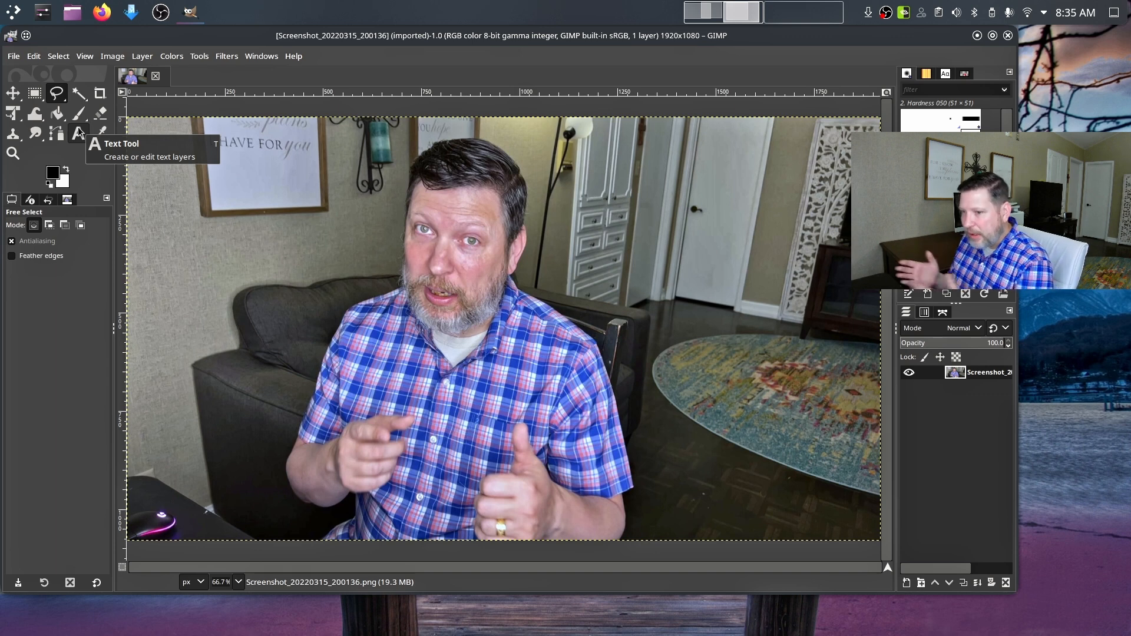
{"action": "left_click", "coordinate": [13, 56]}
{"action": "mouse_move", "coordinate": [59, 56]}
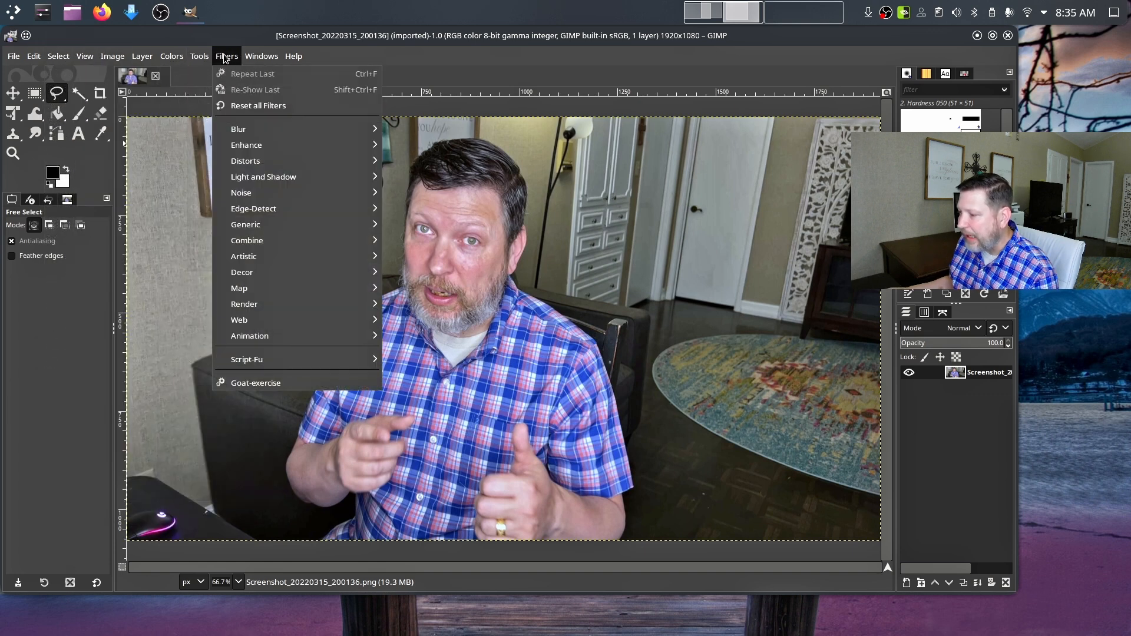
{"action": "mouse_move", "coordinate": [245, 57]}
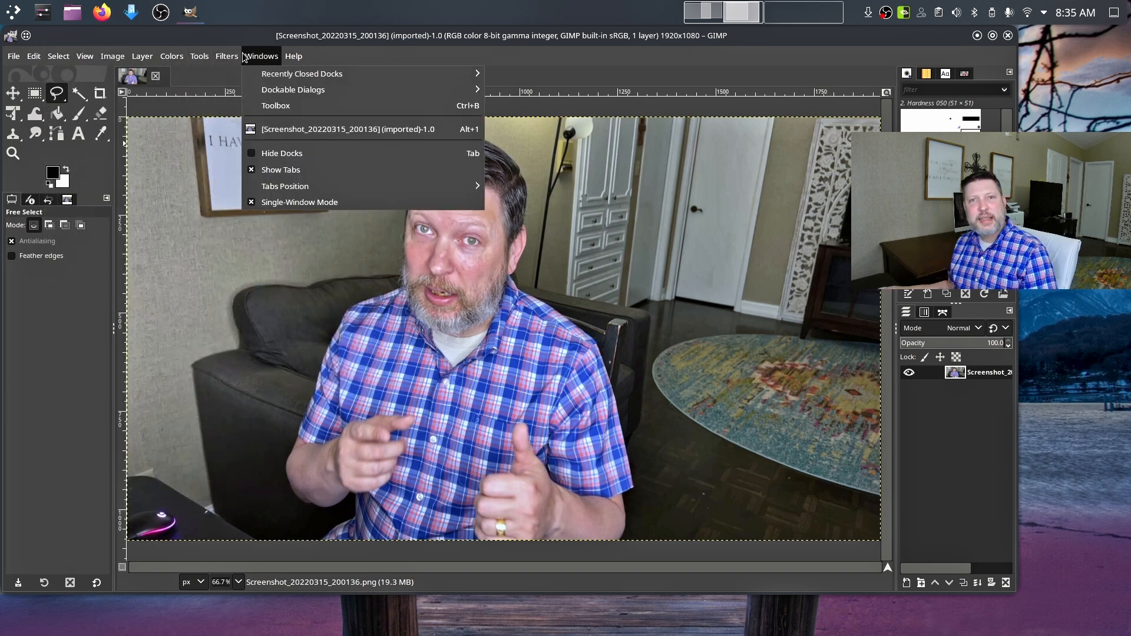
Look up the Add Alpha Channel command in the online user manual.
{"action": "mouse_move", "coordinate": [117, 56]}
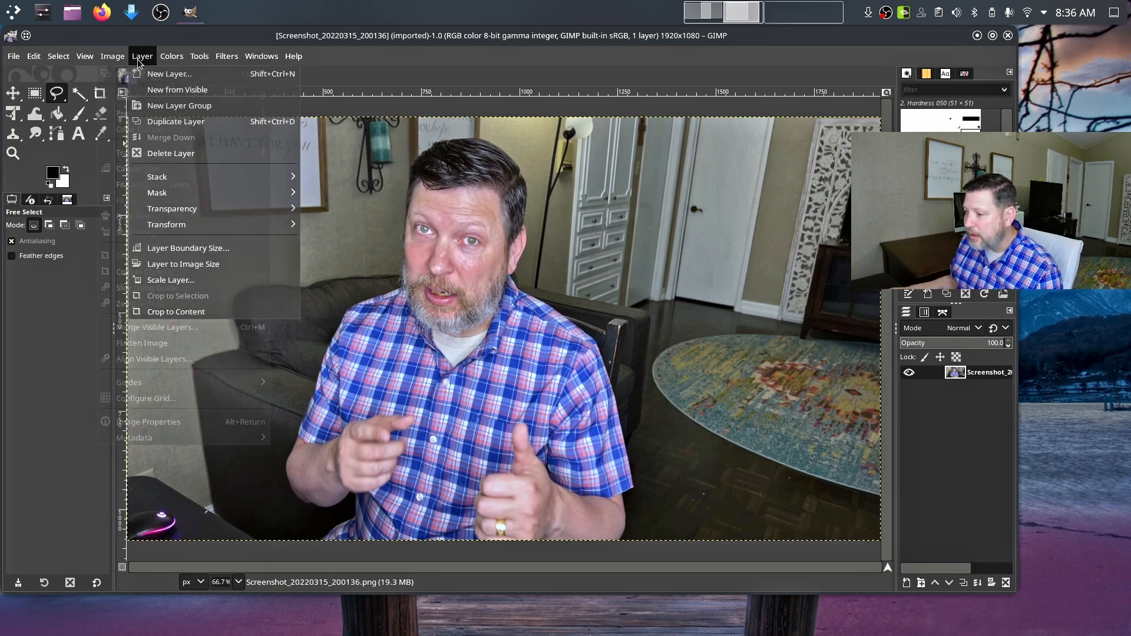
{"action": "mouse_move", "coordinate": [223, 207]}
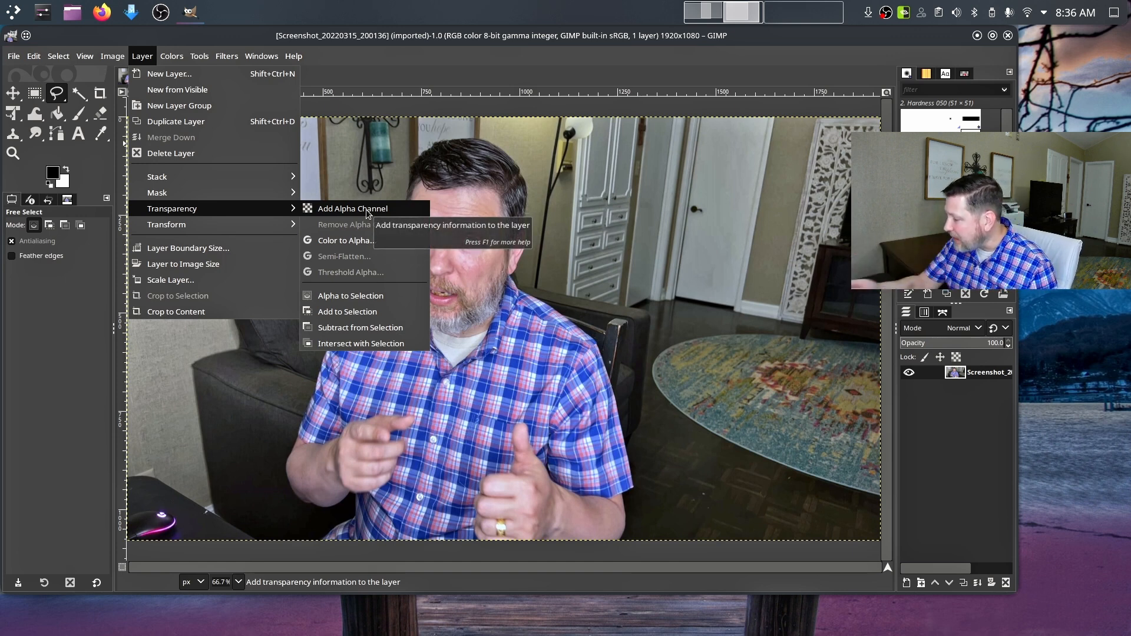
{"action": "key", "text": "F1"}
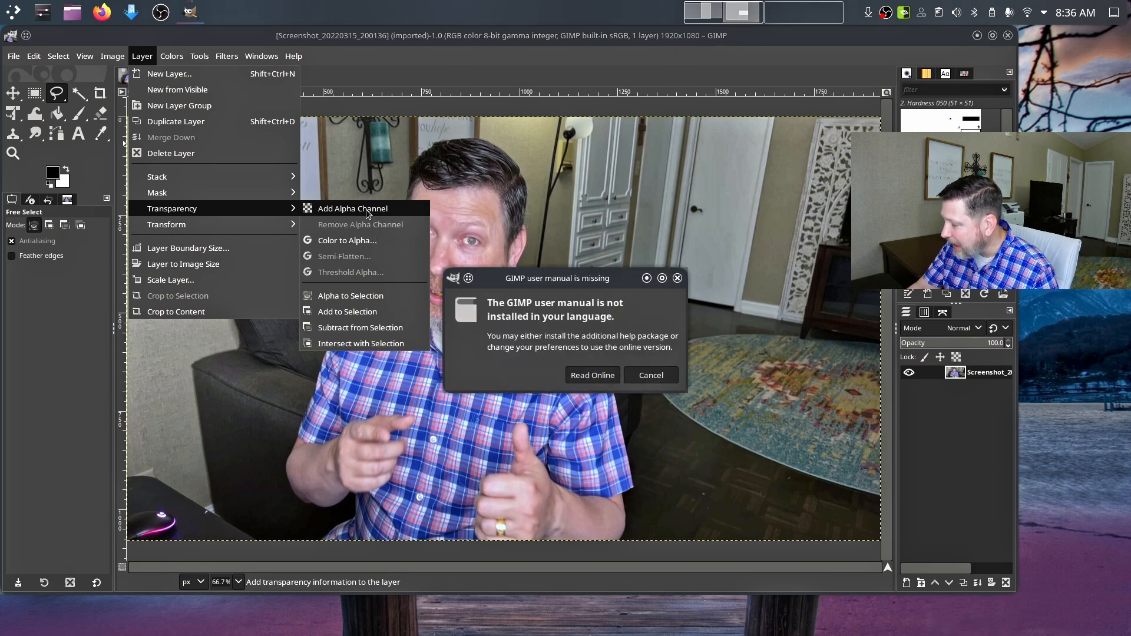
{"action": "left_click", "coordinate": [588, 375]}
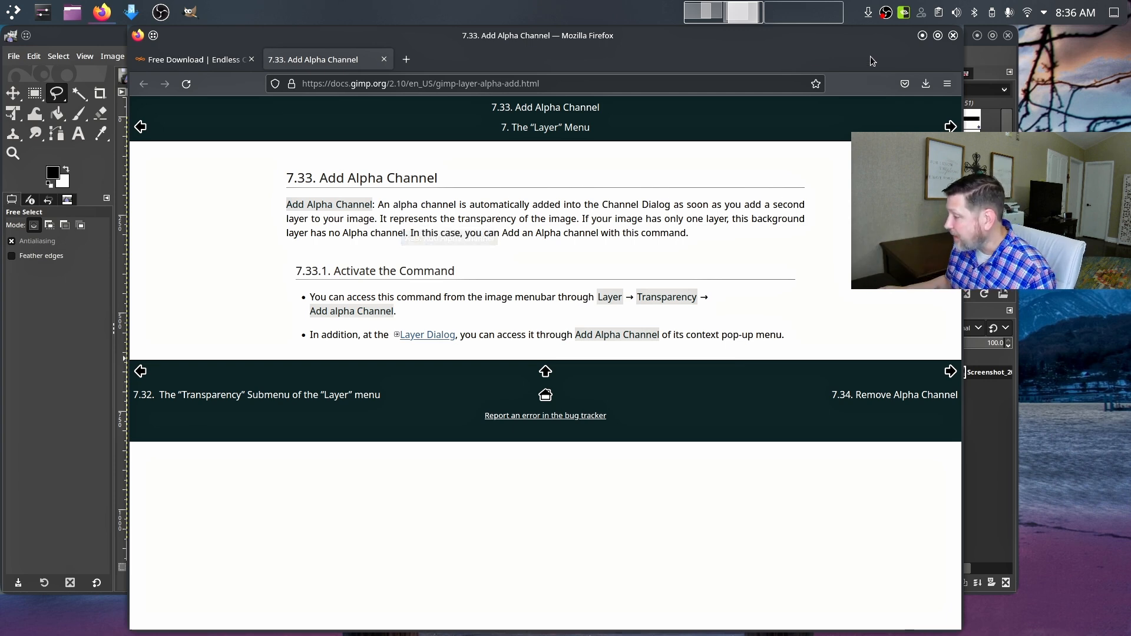
Add an alpha channel to the screenshot layer so it supports transparency.
{"action": "left_click", "coordinate": [112, 56]}
{"action": "mouse_move", "coordinate": [134, 57]}
{"action": "mouse_move", "coordinate": [174, 210]}
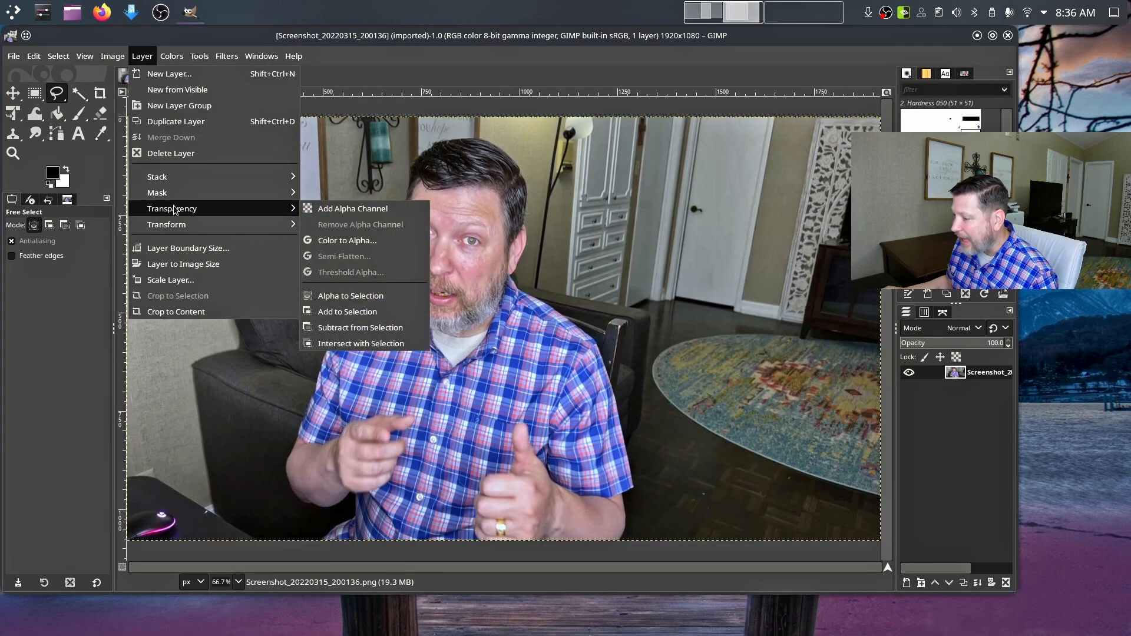
{"action": "left_click", "coordinate": [329, 210]}
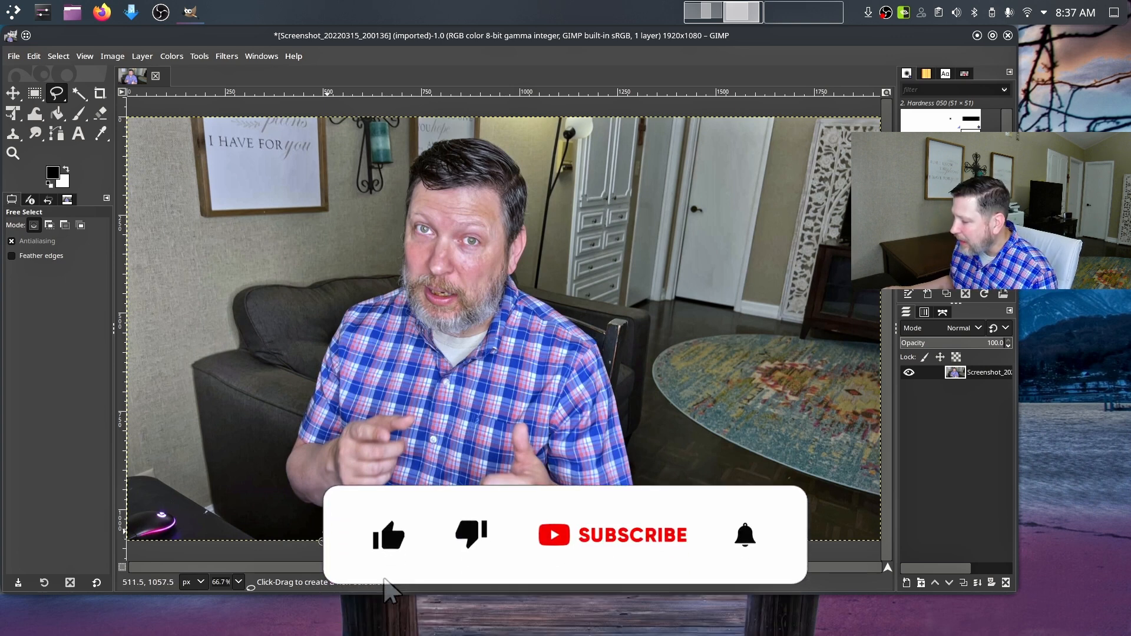
Trace a closed Free Select outline around the man's arms, shoulders and head, starting and ending at the image's lower edge beside his shirt.
{"action": "left_click", "coordinate": [322, 541]}
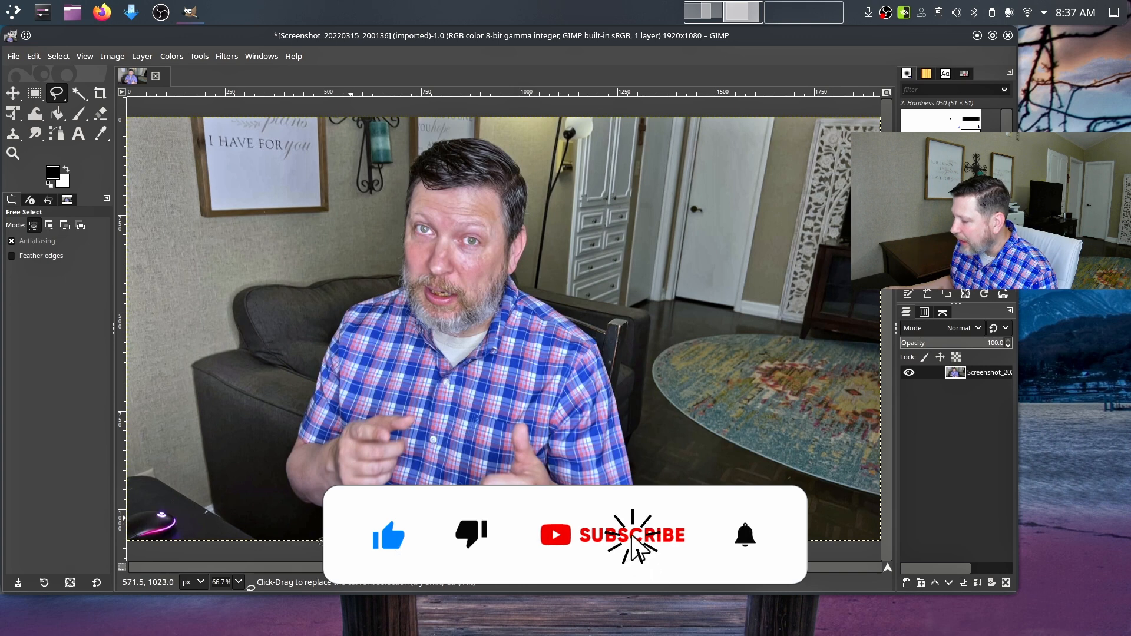
{"action": "left_click", "coordinate": [355, 498]}
{"action": "left_click", "coordinate": [355, 495]}
{"action": "left_click", "coordinate": [350, 490]}
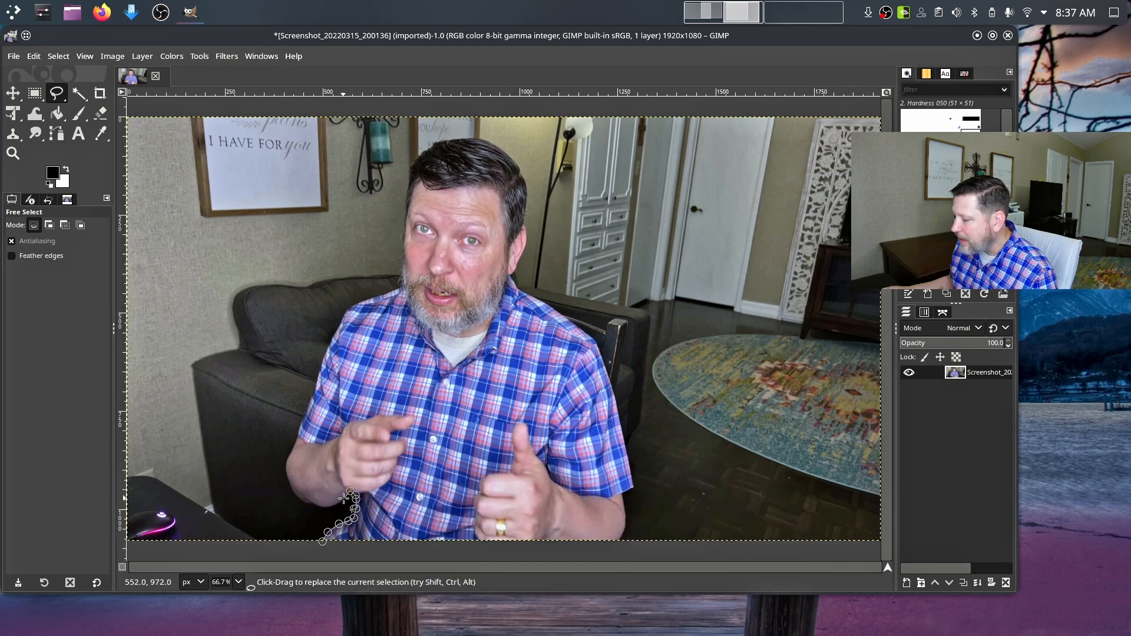
{"action": "left_click", "coordinate": [344, 498]}
{"action": "left_click", "coordinate": [332, 506]}
{"action": "left_click", "coordinate": [324, 507]}
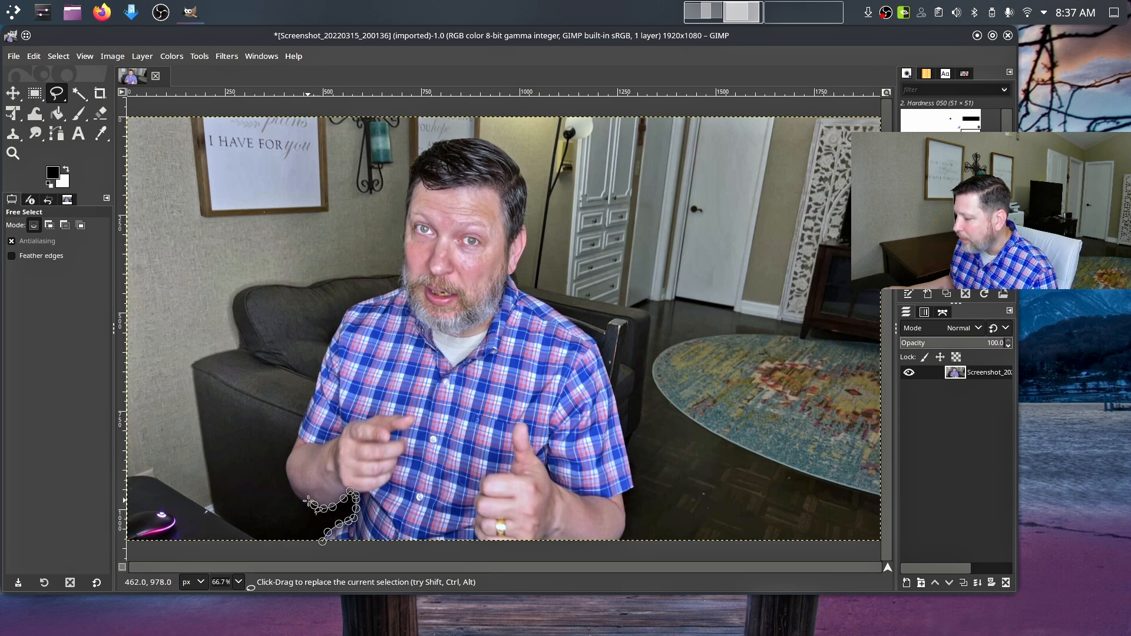
{"action": "left_click", "coordinate": [300, 501]}
{"action": "left_click", "coordinate": [294, 492]}
{"action": "left_click", "coordinate": [291, 483]}
{"action": "left_click", "coordinate": [286, 475]}
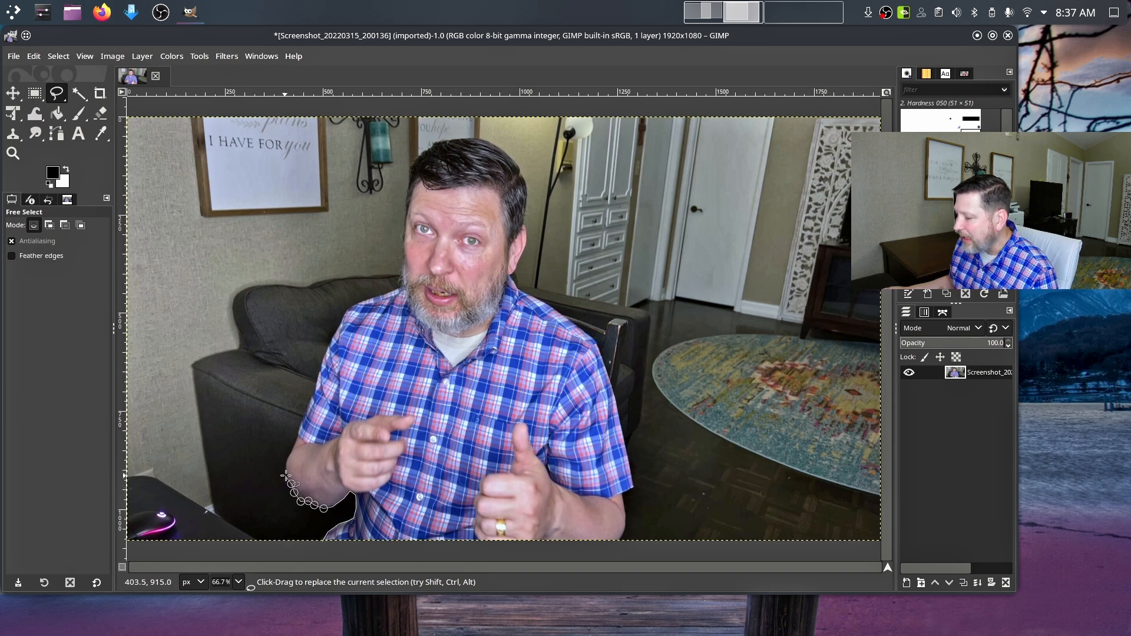
{"action": "left_click", "coordinate": [286, 464]}
{"action": "left_click", "coordinate": [290, 455]}
{"action": "left_click", "coordinate": [300, 433]}
{"action": "left_click", "coordinate": [311, 401]}
{"action": "left_click", "coordinate": [316, 388]}
{"action": "left_click", "coordinate": [346, 314]}
{"action": "left_click", "coordinate": [359, 302]}
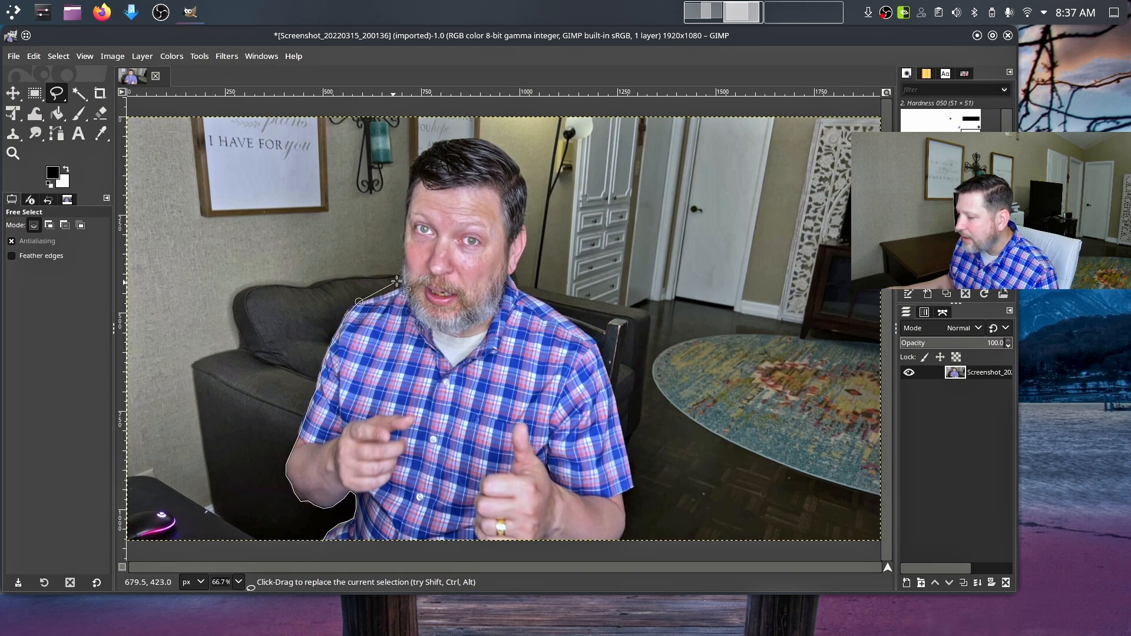
{"action": "left_click", "coordinate": [402, 290]}
{"action": "left_click", "coordinate": [402, 268]}
{"action": "left_click", "coordinate": [414, 162]}
{"action": "left_click", "coordinate": [425, 148]}
{"action": "left_click", "coordinate": [446, 137]}
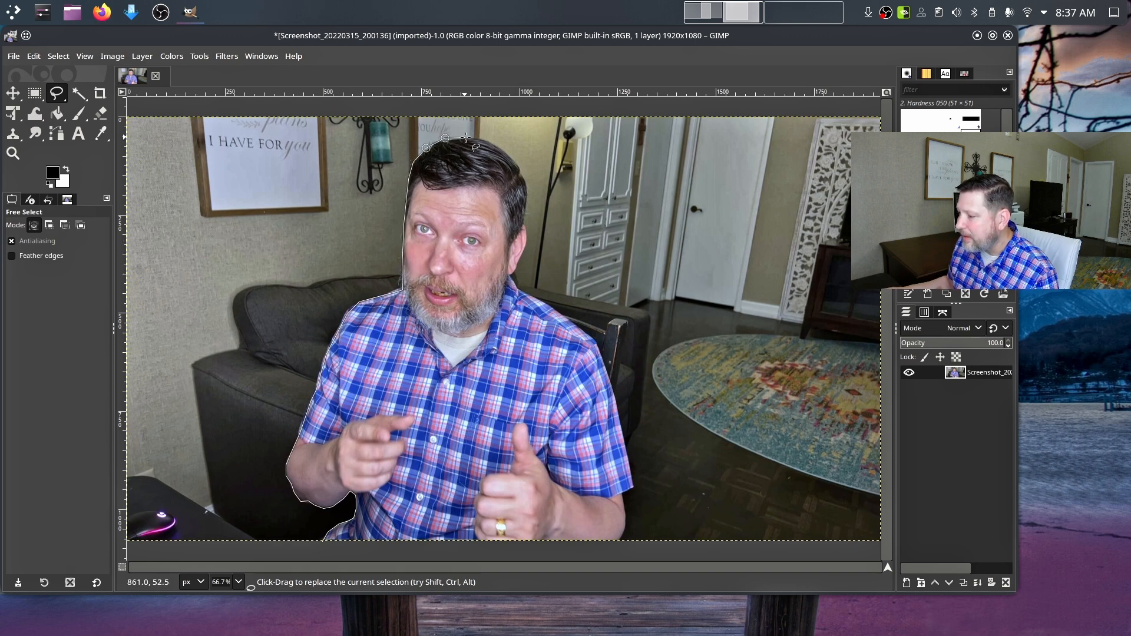
{"action": "left_click", "coordinate": [469, 136]}
{"action": "left_click", "coordinate": [505, 151]}
{"action": "left_click", "coordinate": [517, 164]}
{"action": "left_click", "coordinate": [521, 177]}
{"action": "left_click", "coordinate": [526, 181]}
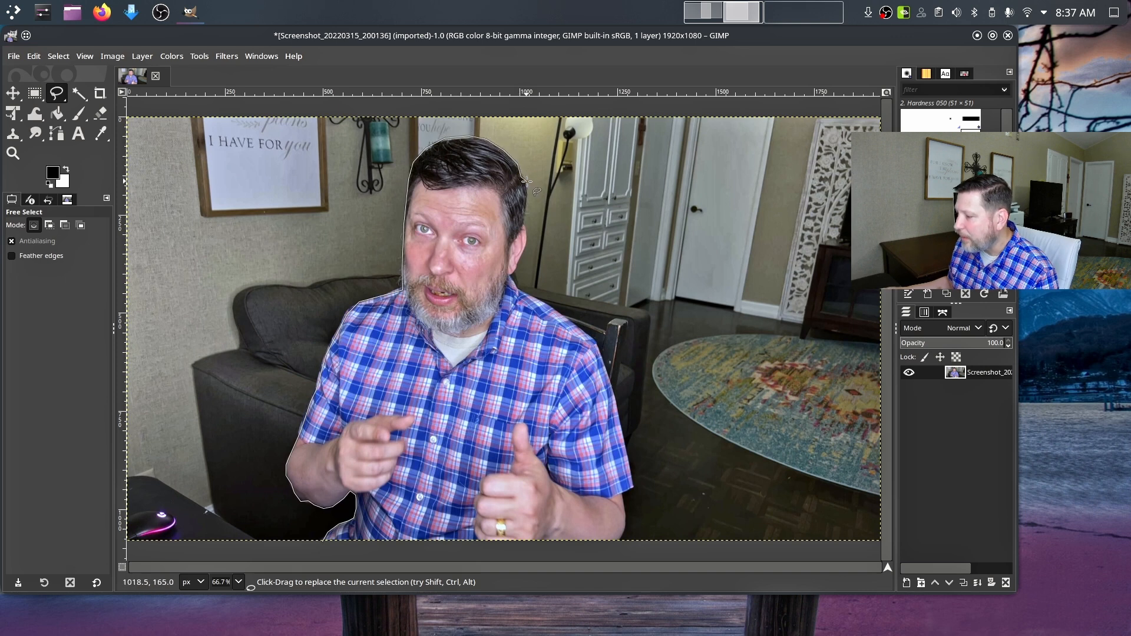
{"action": "left_click", "coordinate": [526, 205]}
{"action": "left_click", "coordinate": [524, 225]}
{"action": "left_click", "coordinate": [526, 239]}
{"action": "left_click", "coordinate": [522, 255]}
{"action": "left_click", "coordinate": [518, 264]}
{"action": "left_click", "coordinate": [514, 274]}
{"action": "left_click", "coordinate": [516, 285]}
{"action": "left_click", "coordinate": [529, 297]}
{"action": "left_click", "coordinate": [580, 327]}
{"action": "left_click", "coordinate": [598, 344]}
{"action": "left_click", "coordinate": [611, 384]}
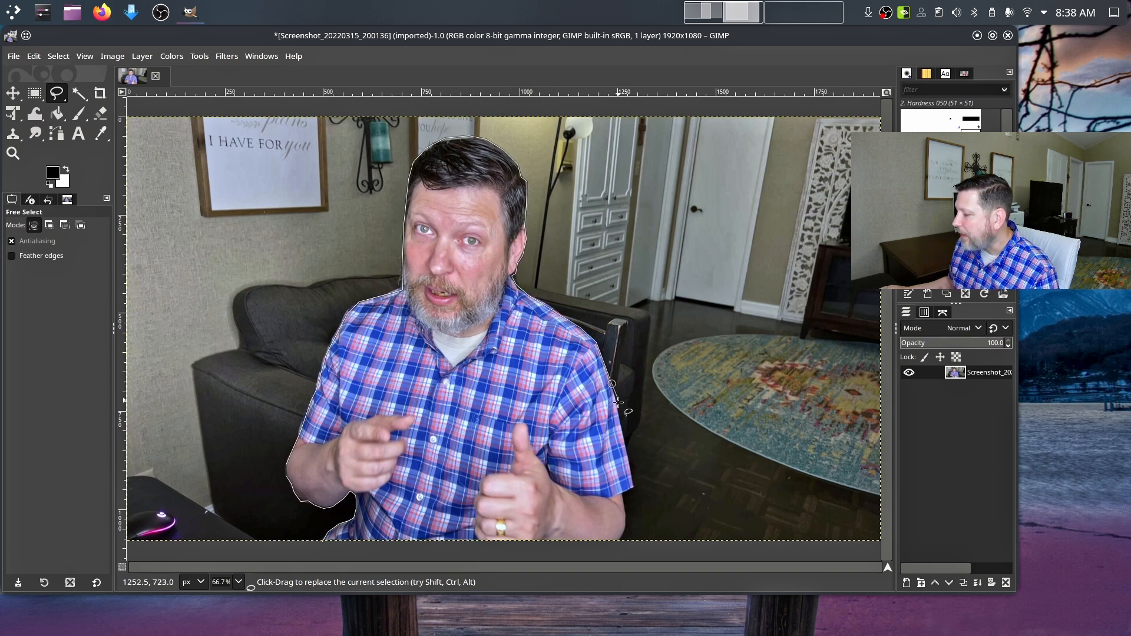
{"action": "left_click", "coordinate": [620, 416]}
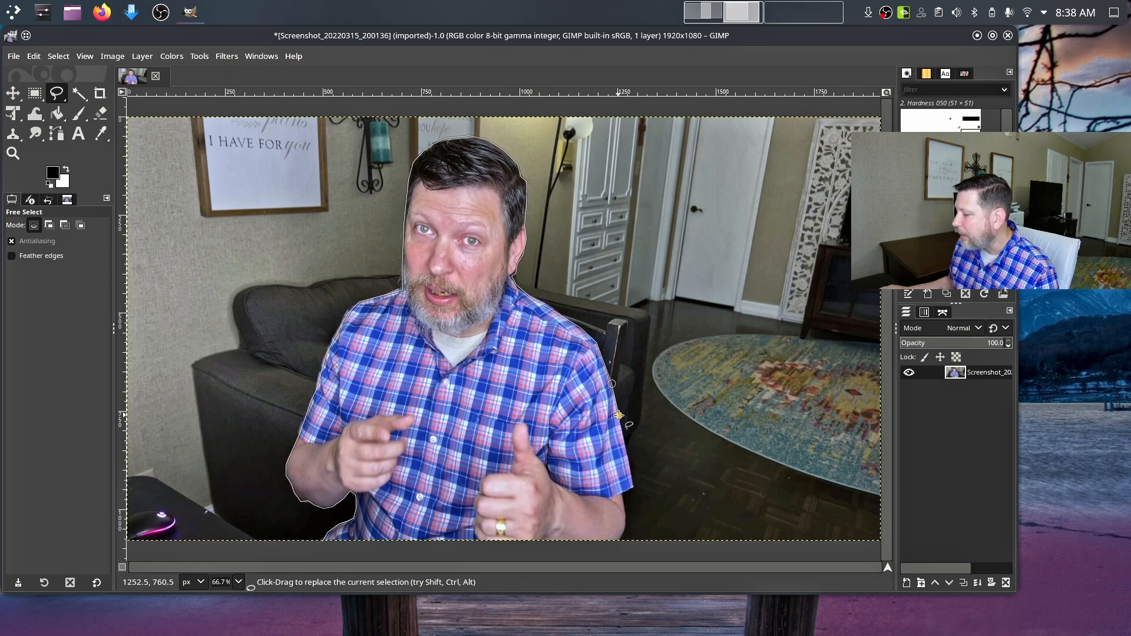
{"action": "left_click", "coordinate": [633, 486]}
{"action": "left_click", "coordinate": [623, 494]}
{"action": "left_click", "coordinate": [625, 515]}
{"action": "left_click", "coordinate": [623, 532]}
{"action": "left_click", "coordinate": [618, 540]}
{"action": "left_click", "coordinate": [322, 541]}
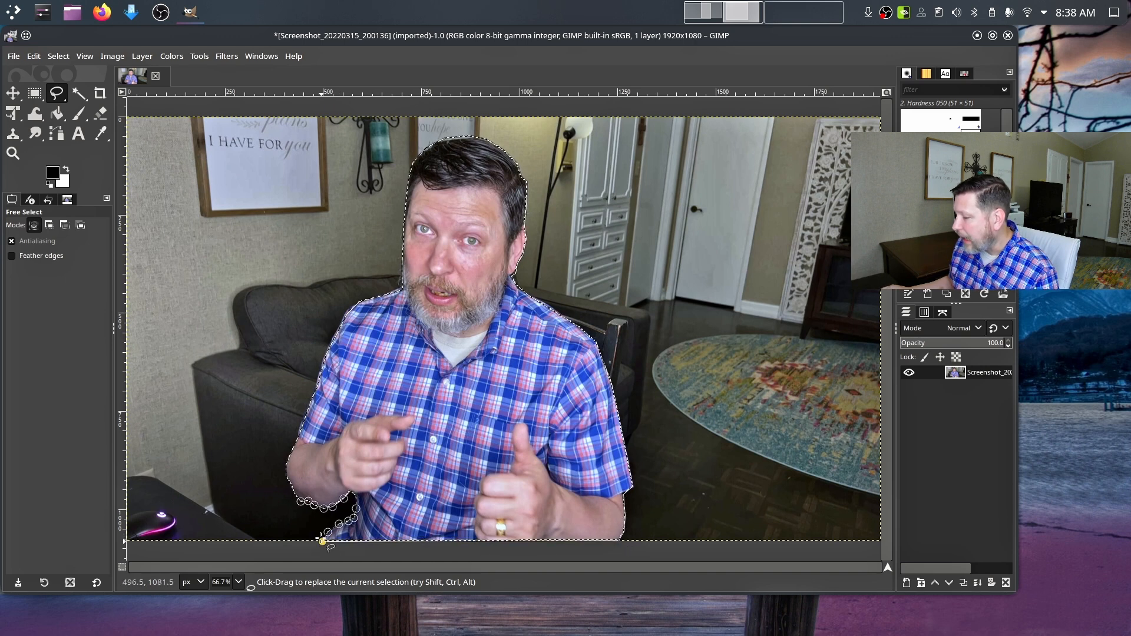
{"action": "left_click", "coordinate": [11, 242]}
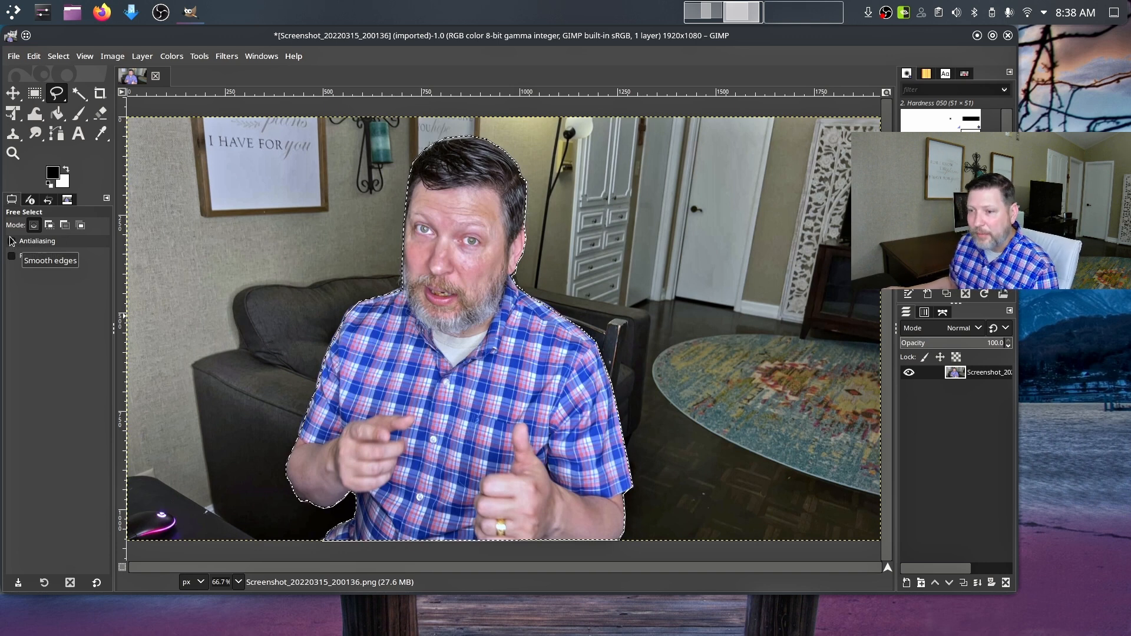
{"action": "left_click", "coordinate": [12, 242]}
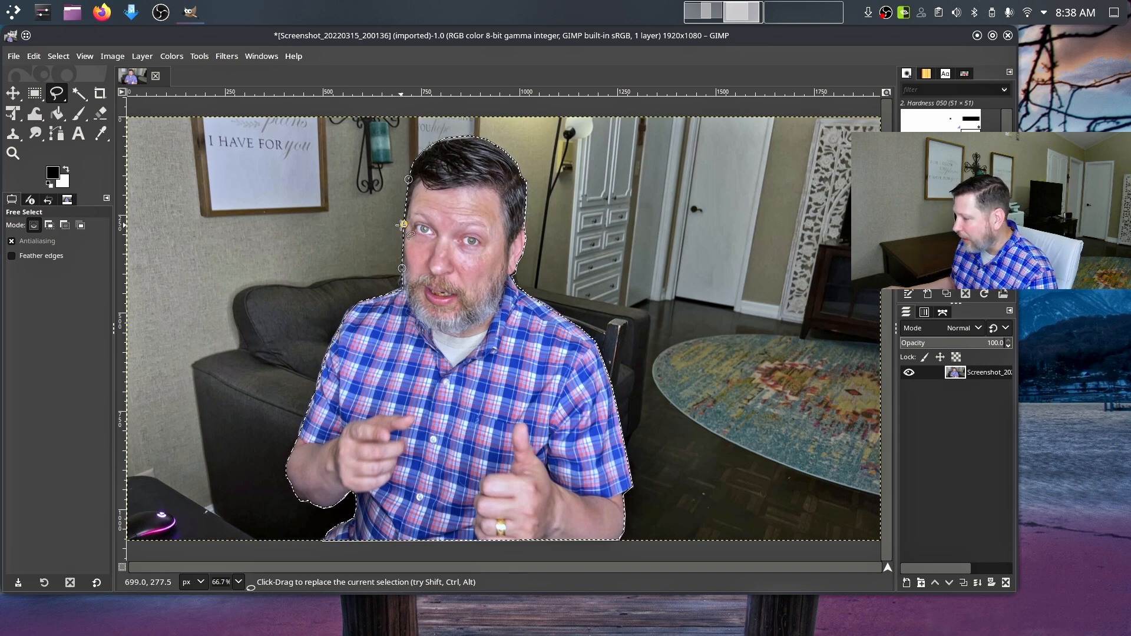
Invert the selection and clear the room background around the man to transparency.
{"action": "left_click", "coordinate": [65, 58]}
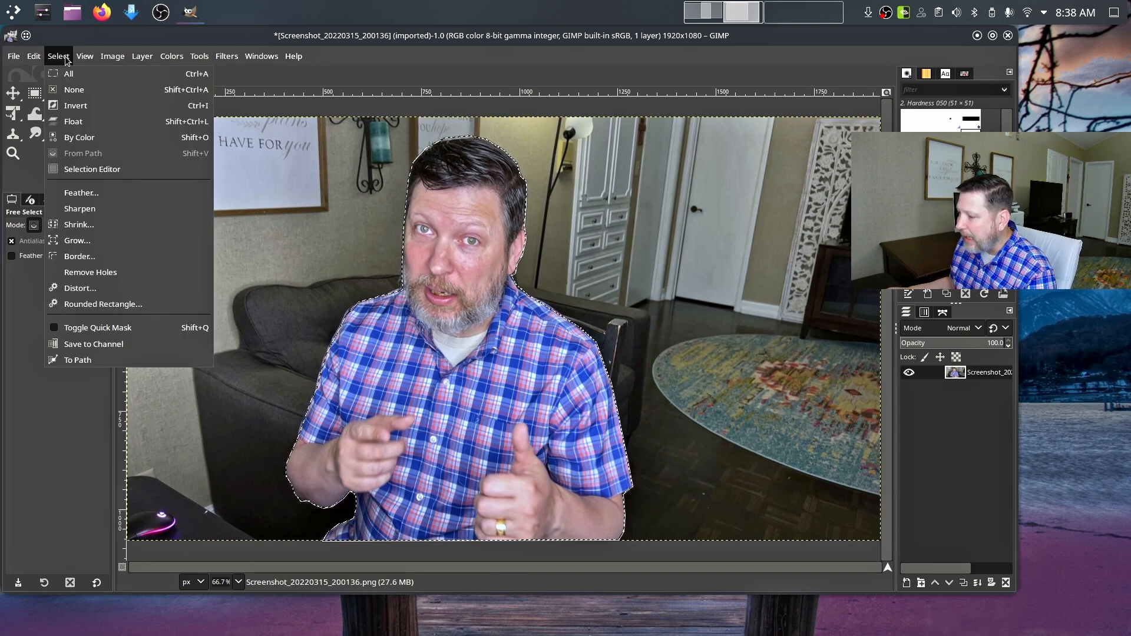
{"action": "left_click", "coordinate": [75, 106]}
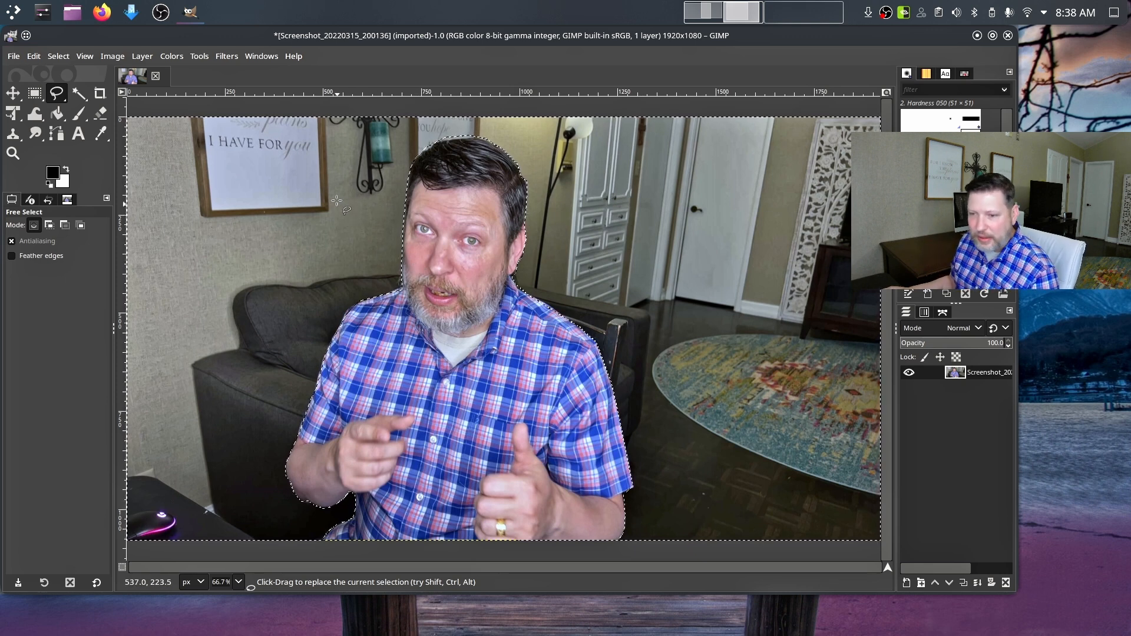
{"action": "left_click", "coordinate": [34, 57]}
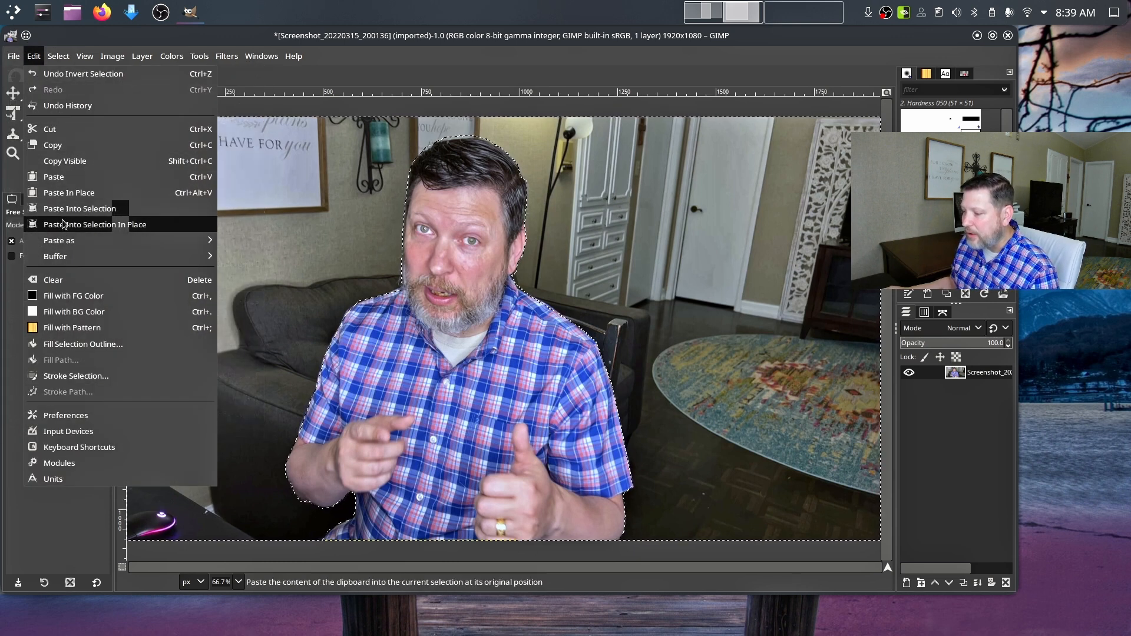
{"action": "left_click", "coordinate": [72, 282]}
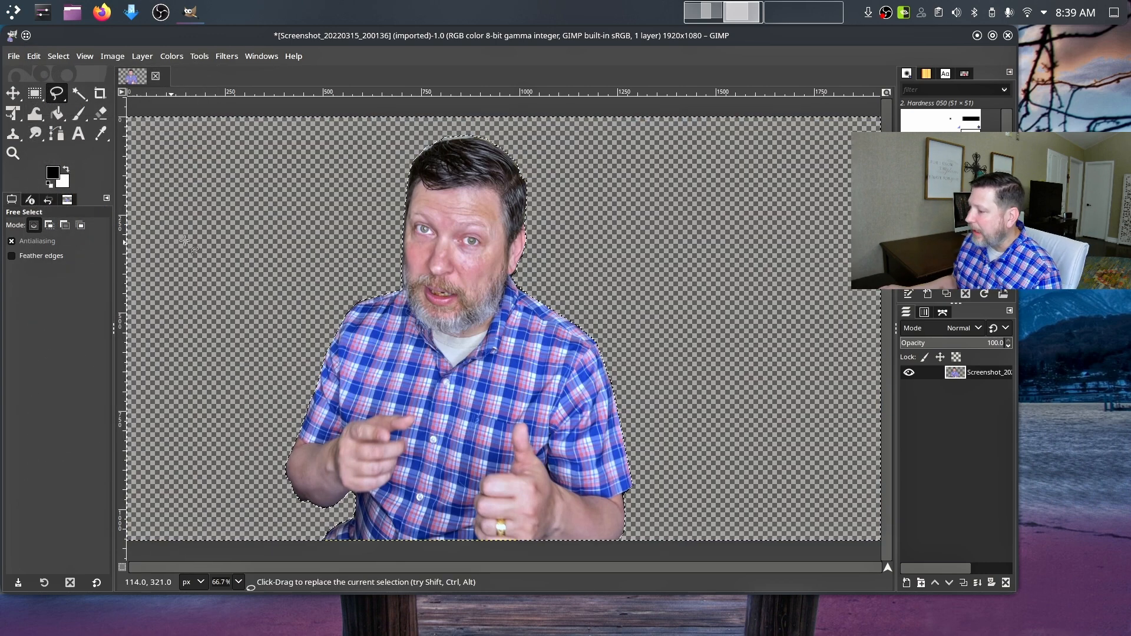
Export the cutout as demo1.png to the Pictures folder.
{"action": "left_click", "coordinate": [13, 56]}
{"action": "left_click", "coordinate": [53, 263]}
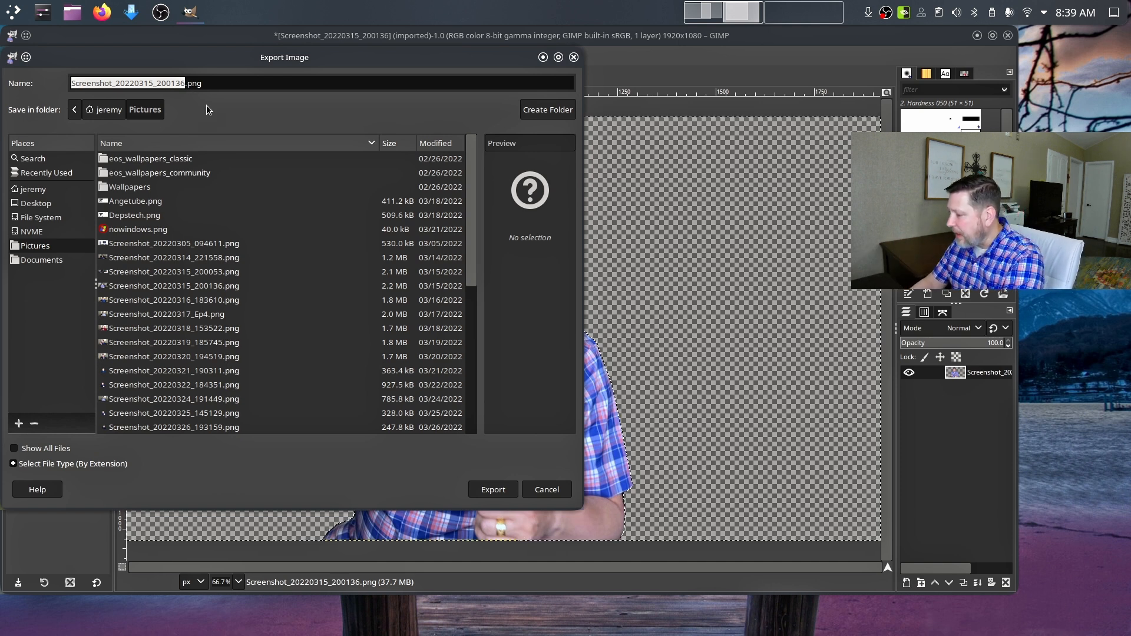
{"action": "type", "text": "demo1"}
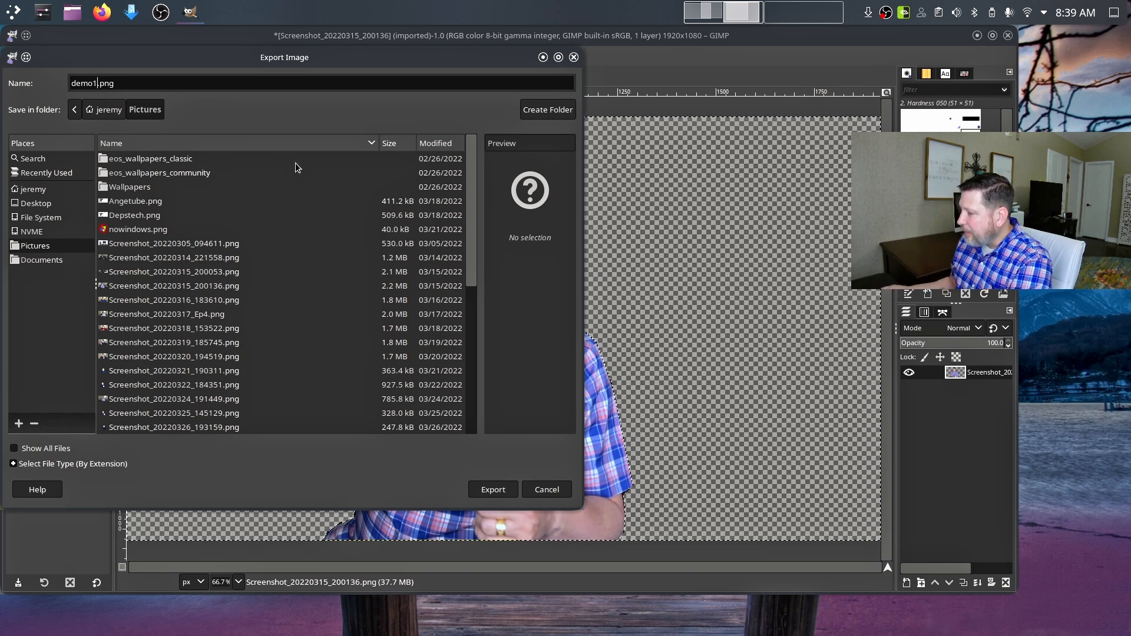
{"action": "left_click", "coordinate": [493, 489]}
Open Screenshot_20220404_220336.png from the Pictures folder as a separate image and make it the active one.
{"action": "left_click_drag", "start_coordinate": [715, 51], "coordinate": [740, 33]}
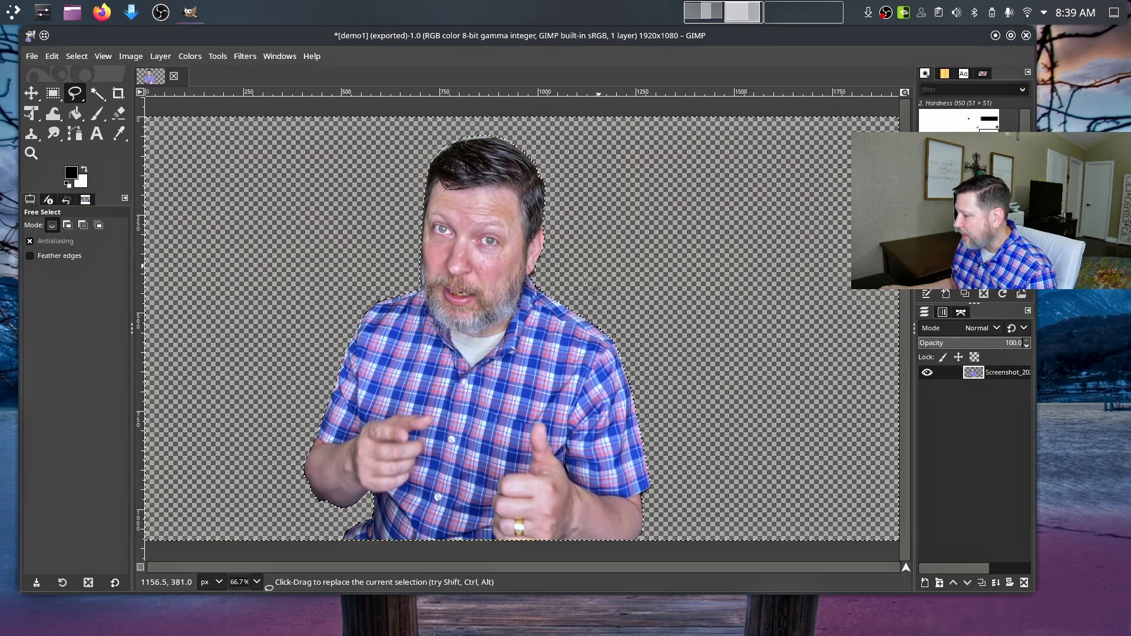
{"action": "left_click", "coordinate": [33, 56]}
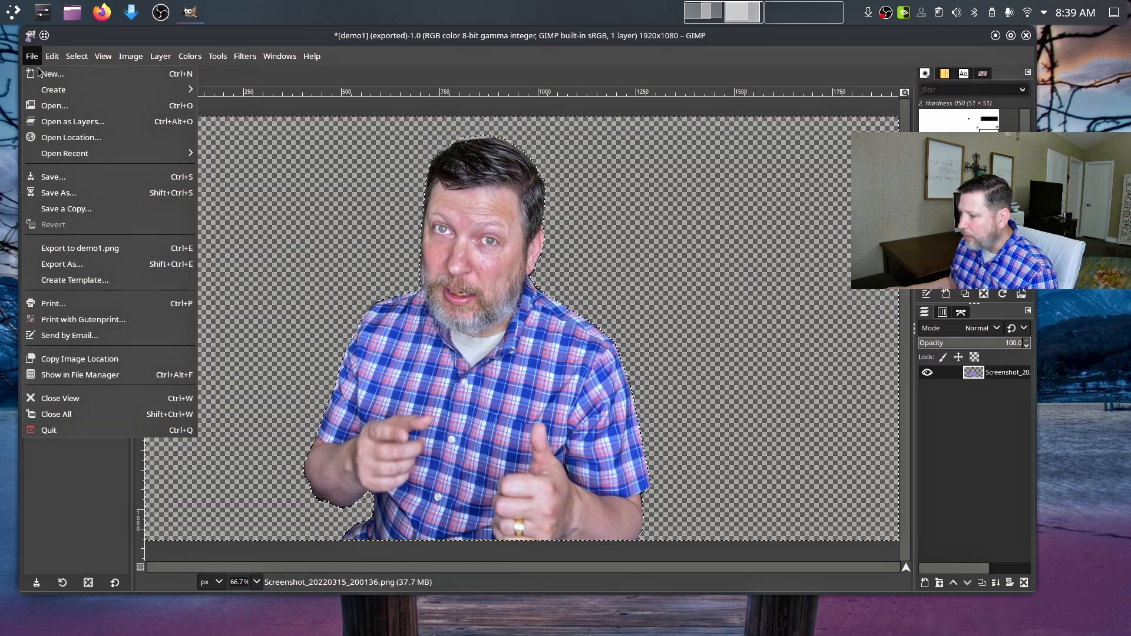
{"action": "left_click", "coordinate": [54, 105]}
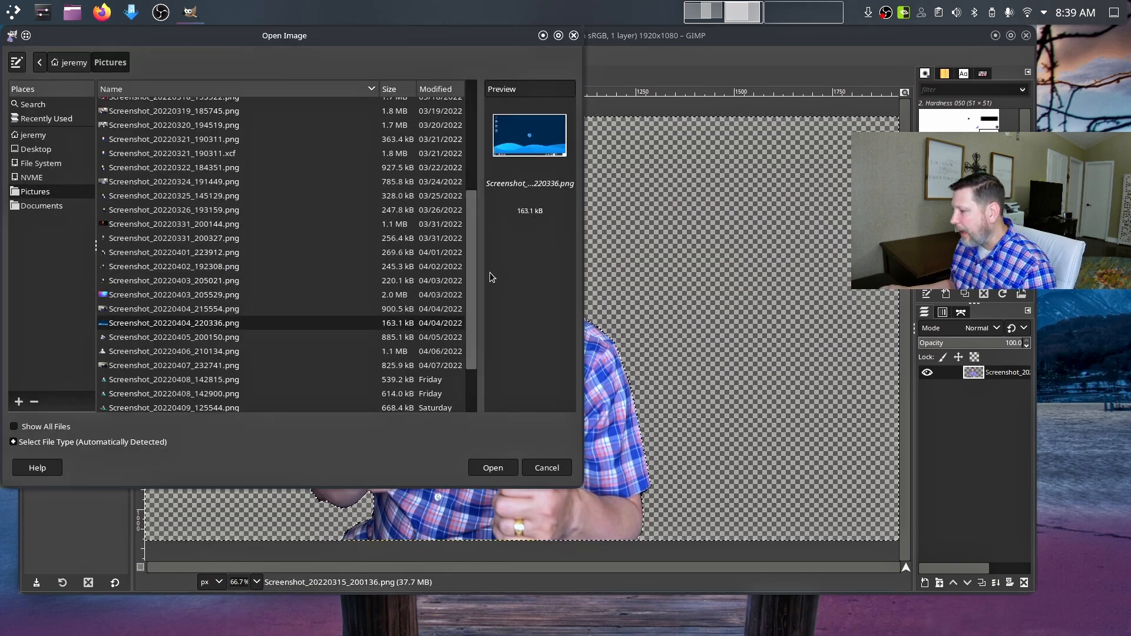
{"action": "left_click", "coordinate": [493, 467]}
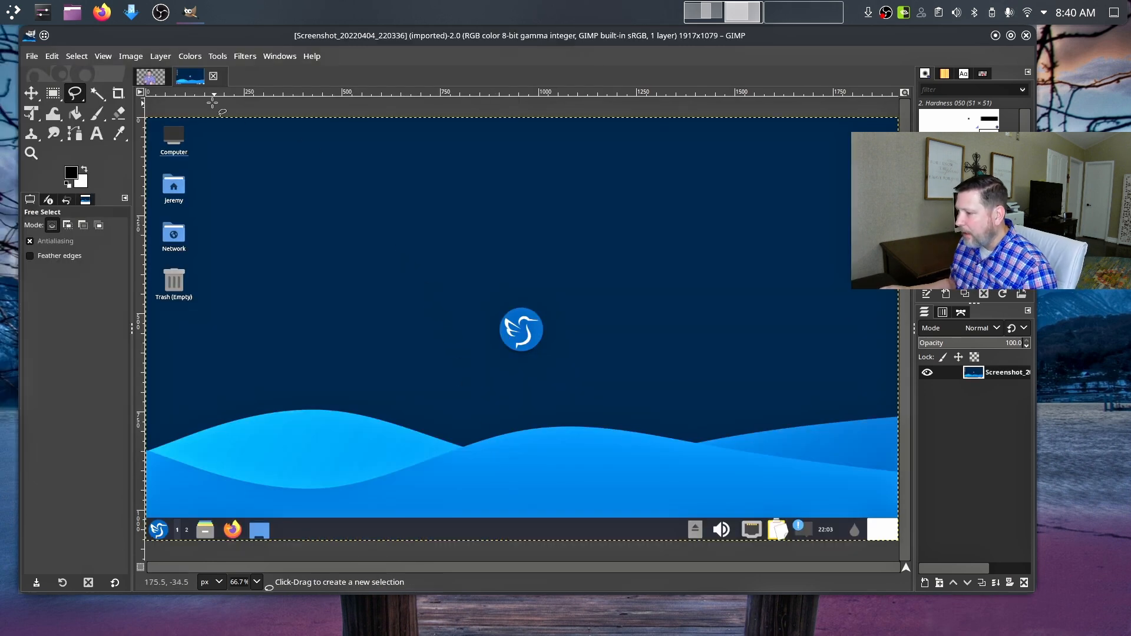
{"action": "left_click", "coordinate": [149, 77]}
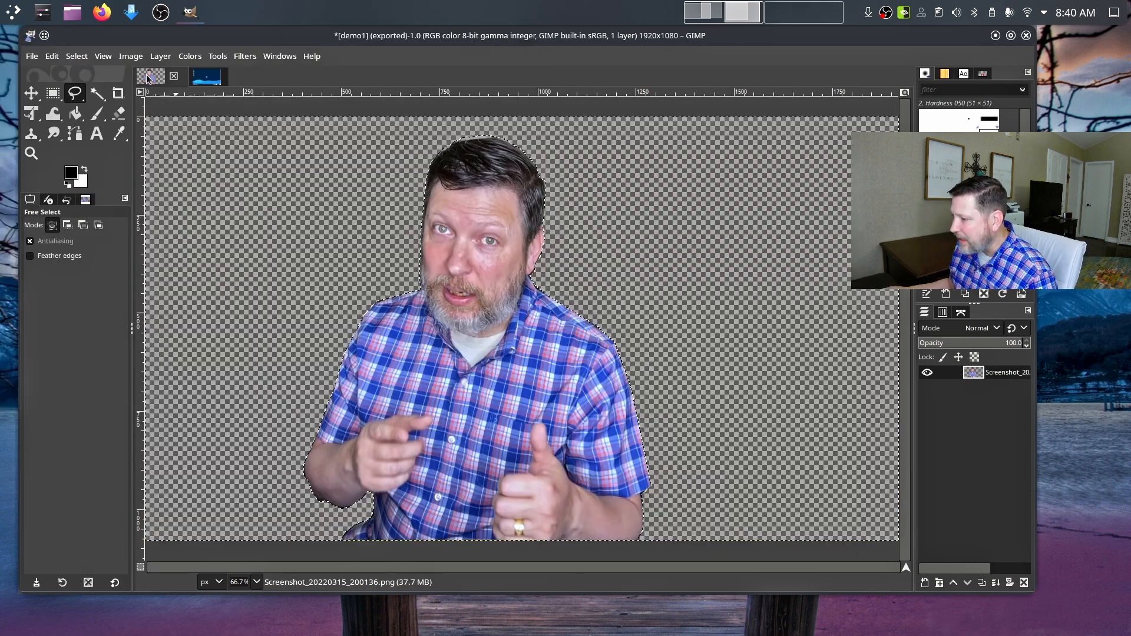
{"action": "left_click", "coordinate": [213, 78]}
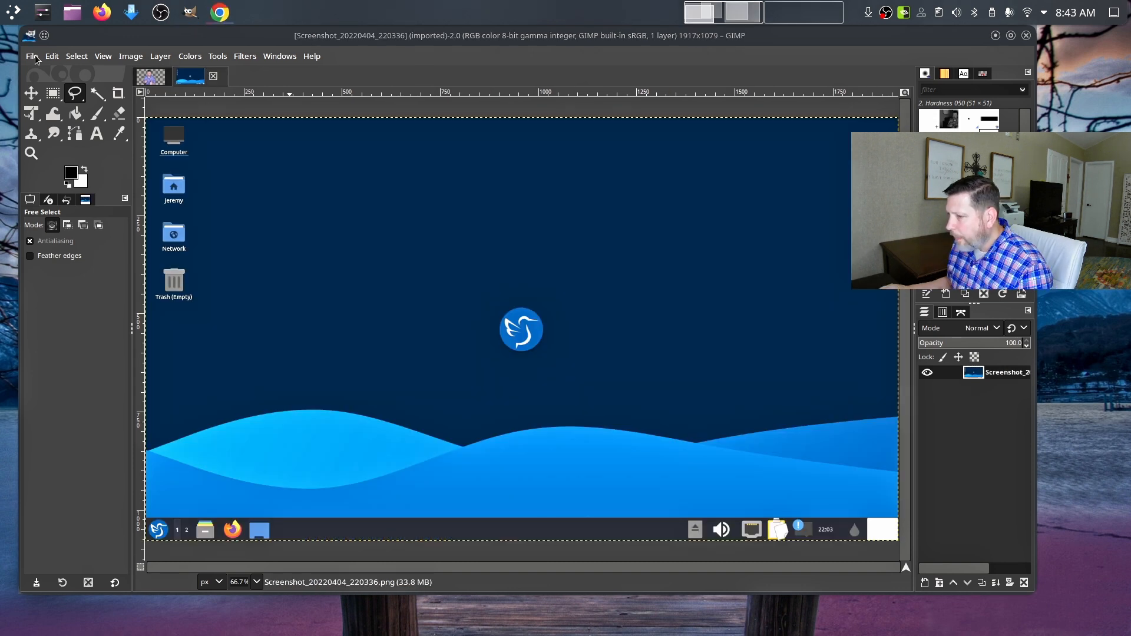
Add demo1.png from the Pictures folder as a new layer above the desktop screenshot.
{"action": "left_click", "coordinate": [35, 59]}
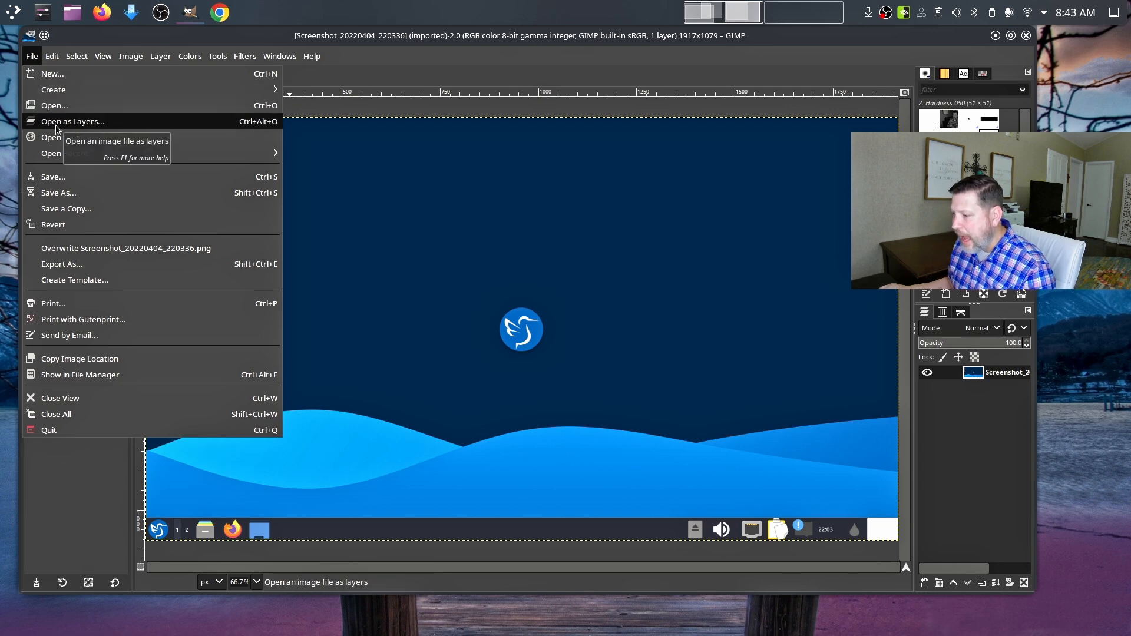
{"action": "left_click", "coordinate": [56, 125]}
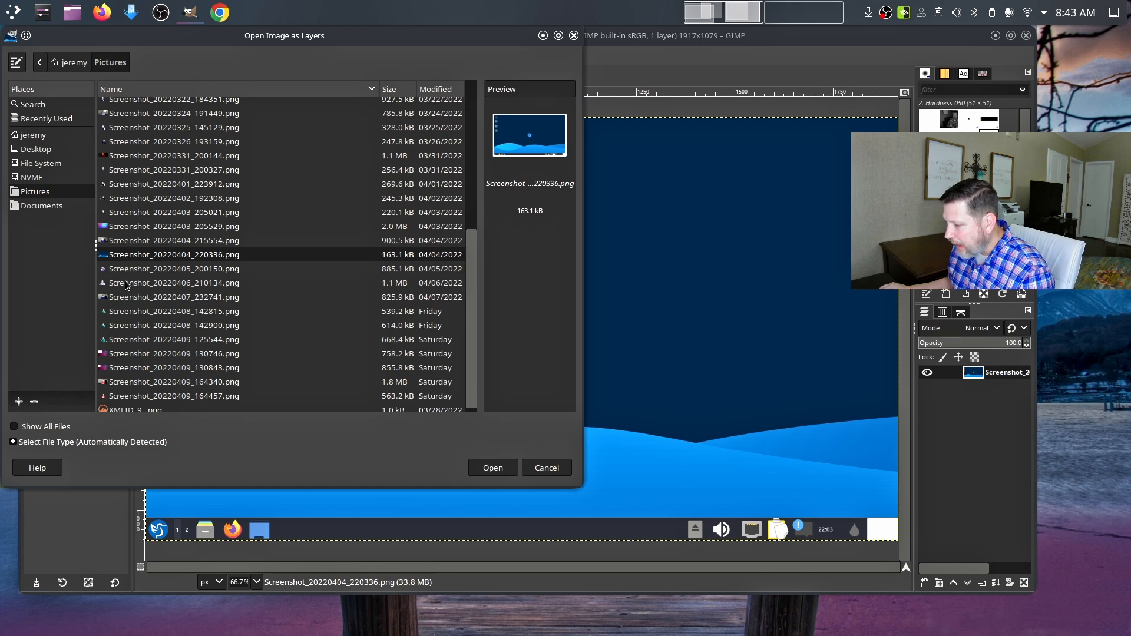
{"action": "scroll", "coordinate": [130, 267], "scroll_direction": "up", "scroll_amount": 5}
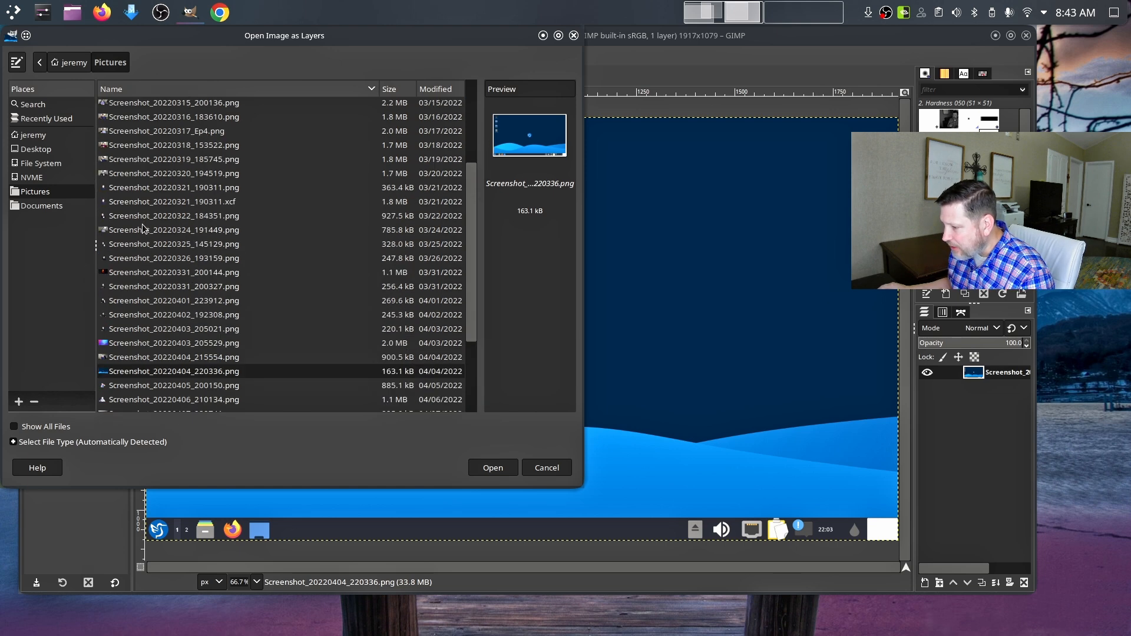
{"action": "left_click", "coordinate": [127, 139]}
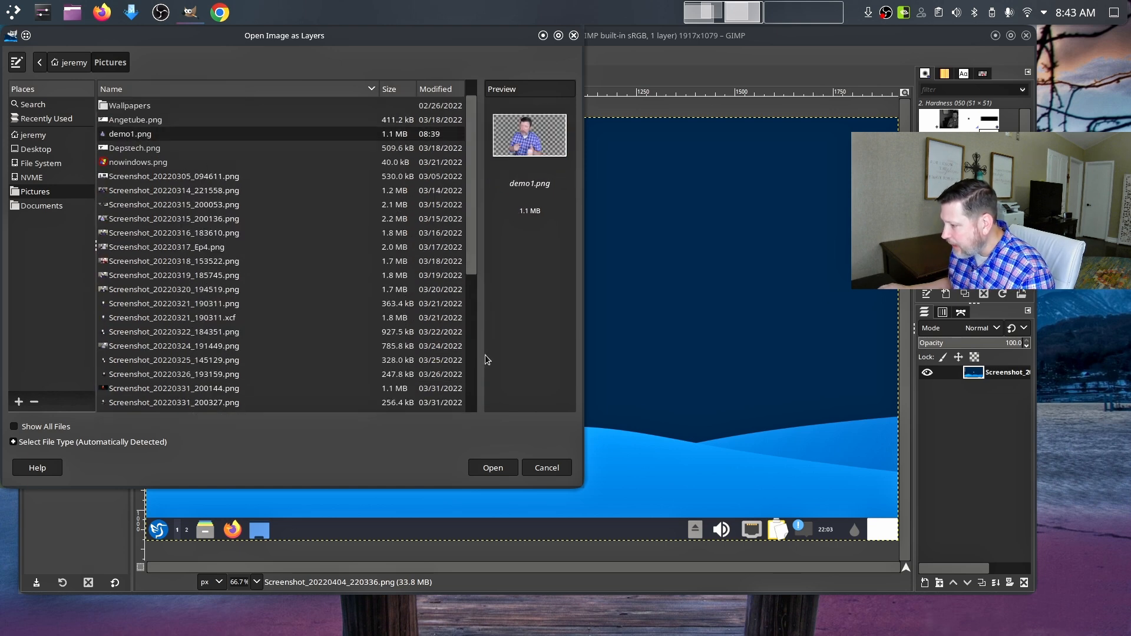
{"action": "left_click", "coordinate": [510, 470]}
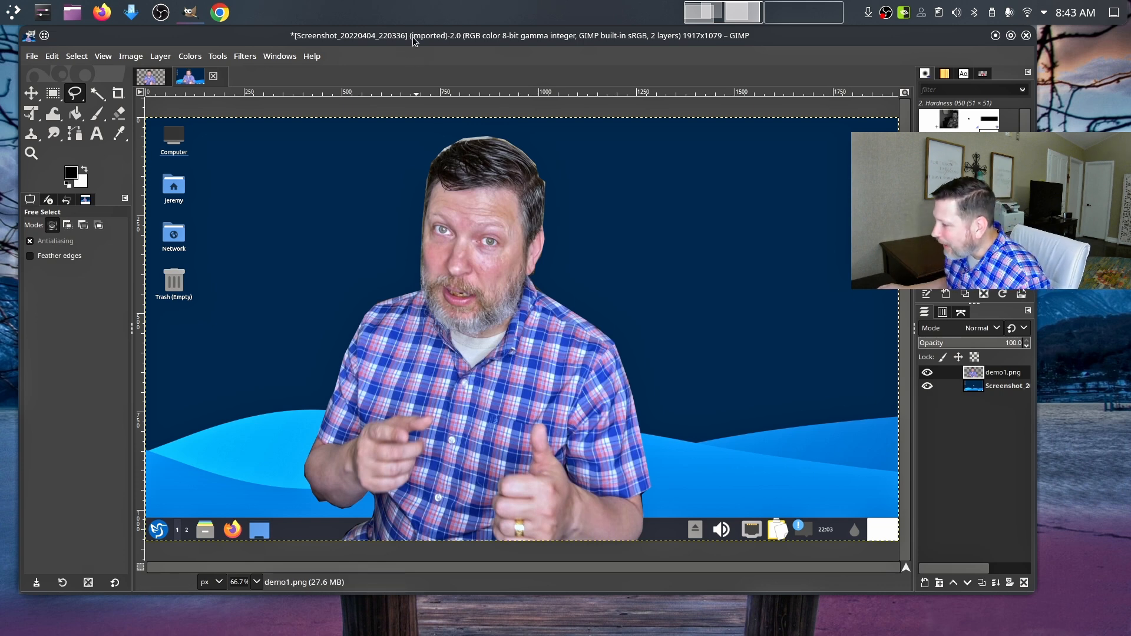
Move the man's cutout layer horizontally to the left edge of the desktop screenshot, clear of the central bird logo.
{"action": "left_click_drag", "start_coordinate": [414, 40], "coordinate": [434, 40]}
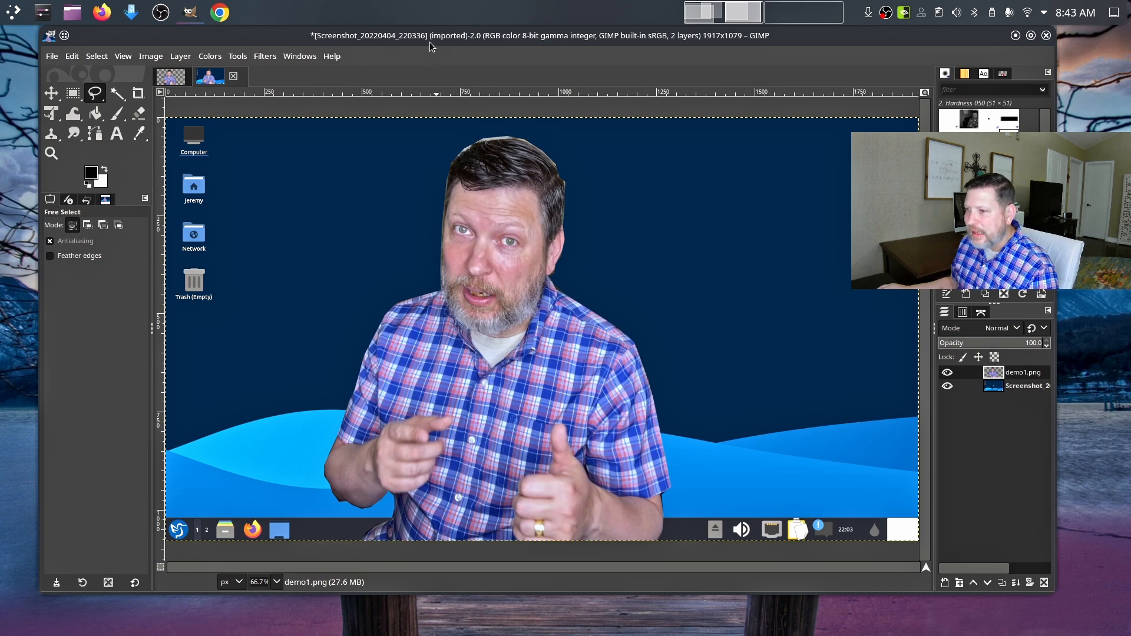
{"action": "left_click_drag", "start_coordinate": [433, 41], "coordinate": [403, 41]}
{"action": "key", "text": "m"}
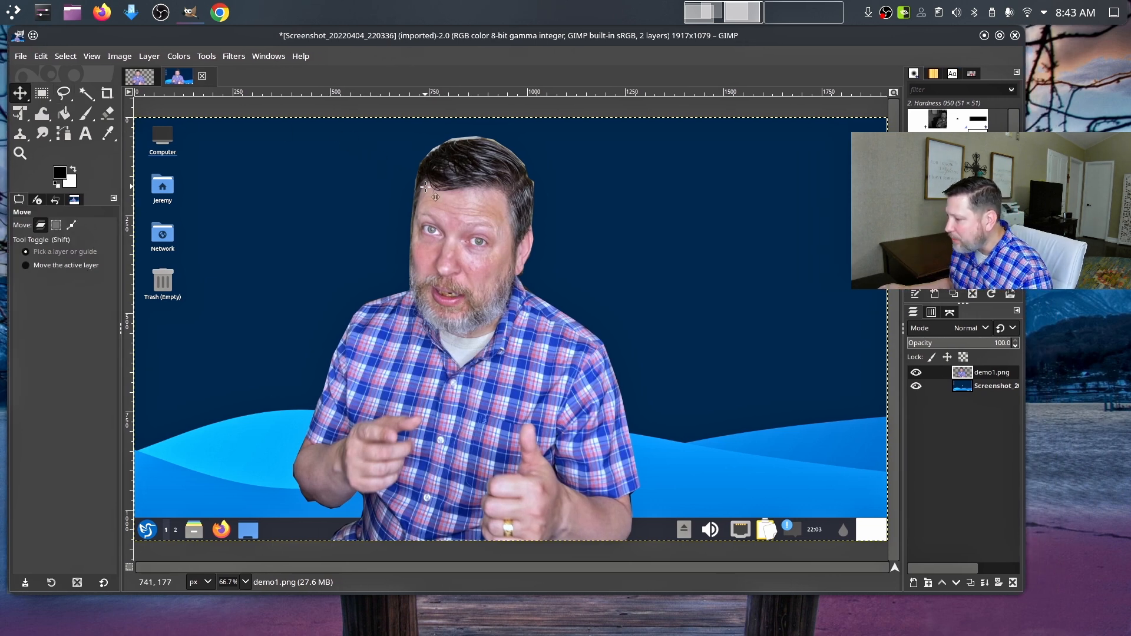
{"action": "left_click_drag", "start_coordinate": [448, 188], "coordinate": [258, 187]}
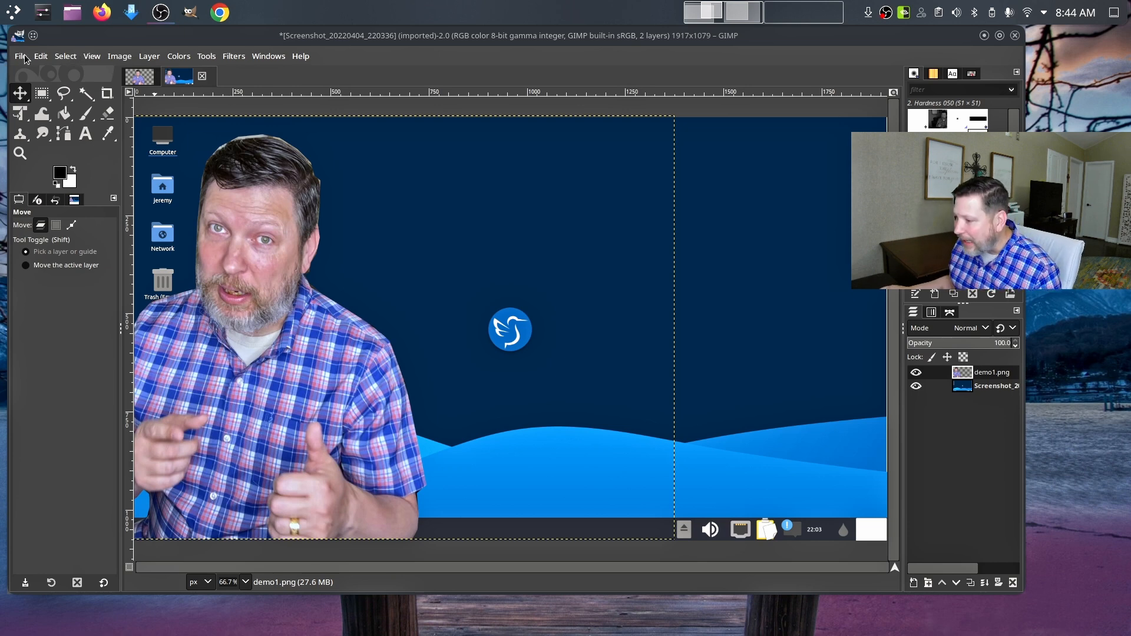
Look up the Crop to Content command in the online GIMP help, read the Crop Image page and return to the image.
{"action": "left_click", "coordinate": [112, 57]}
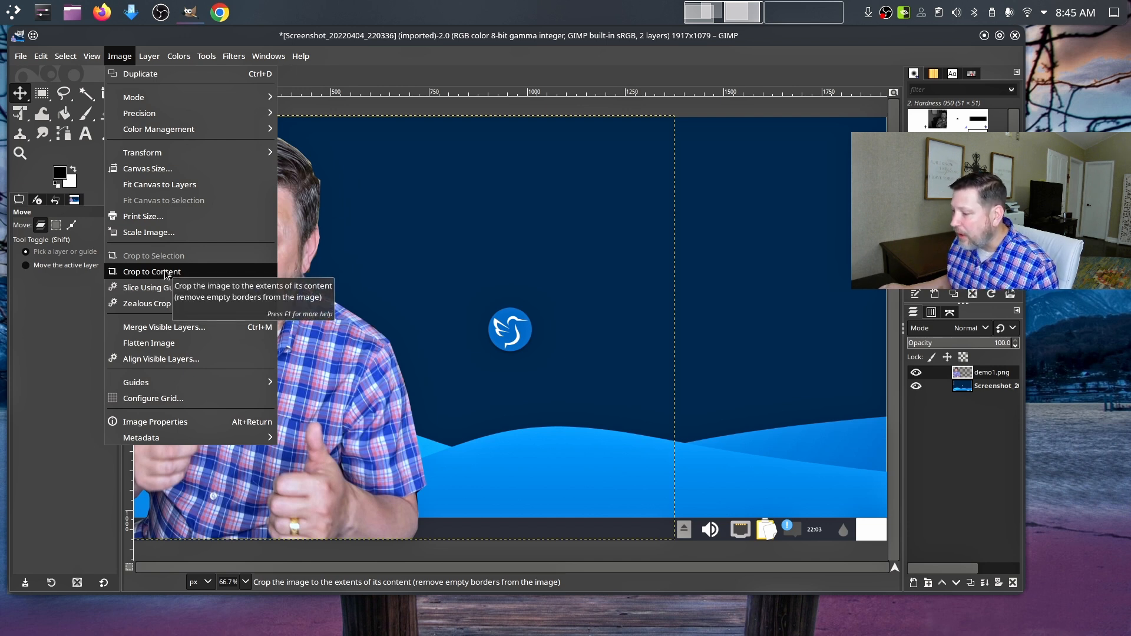
{"action": "key", "text": "F1"}
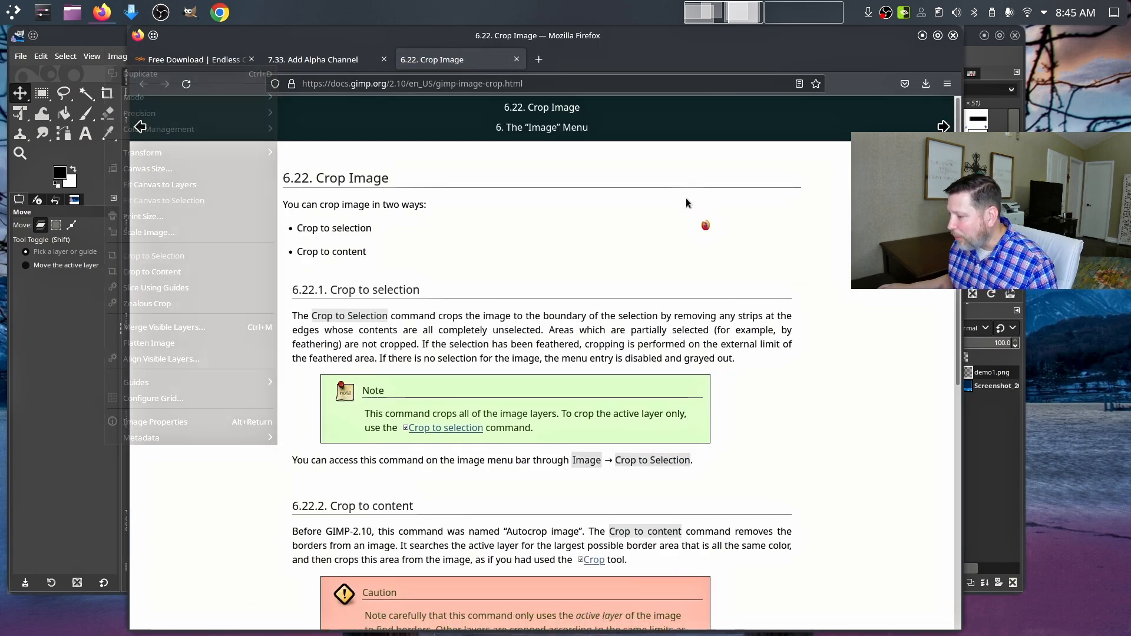
{"action": "scroll", "coordinate": [630, 210], "scroll_direction": "down", "scroll_amount": 5}
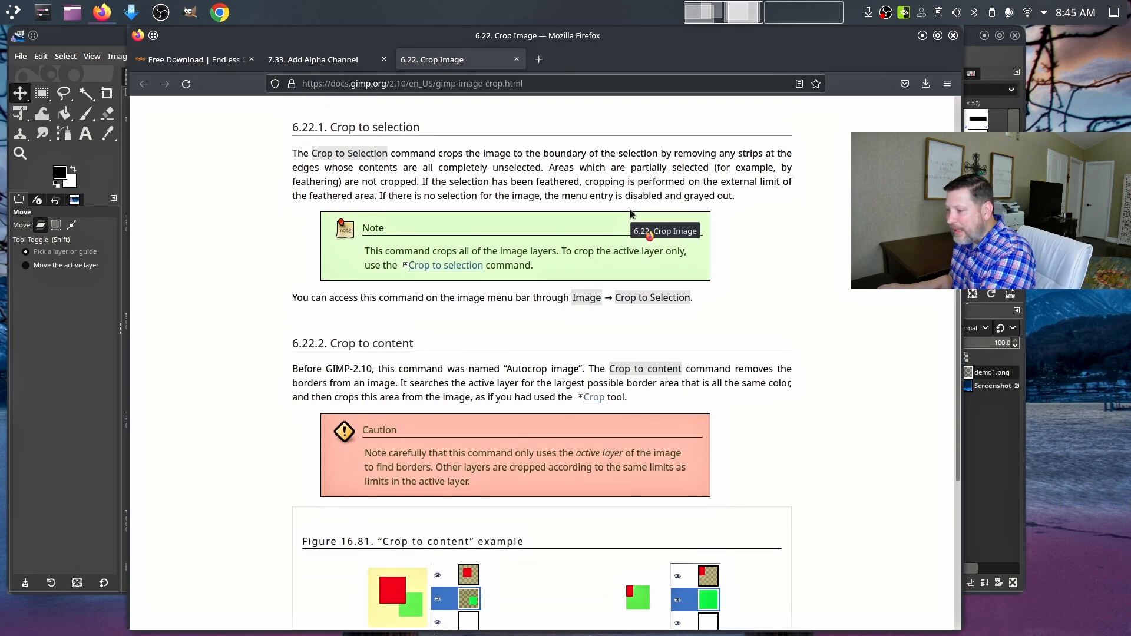
{"action": "scroll", "coordinate": [630, 209], "scroll_direction": "down", "scroll_amount": 2}
{"action": "scroll", "coordinate": [630, 212], "scroll_direction": "up", "scroll_amount": 7}
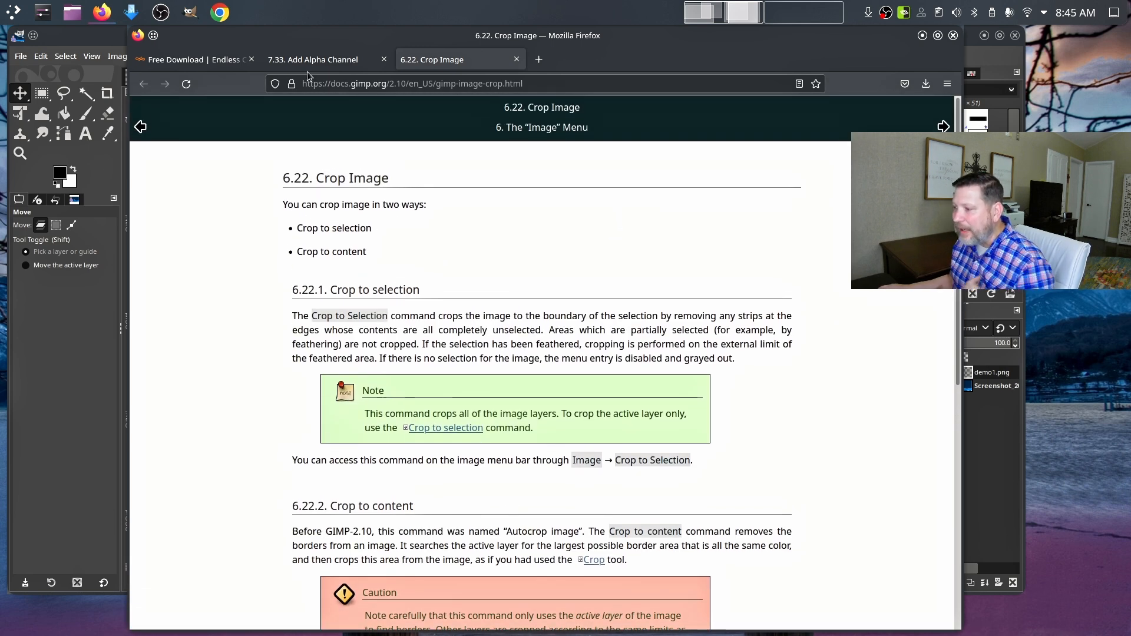
{"action": "left_click", "coordinate": [94, 303]}
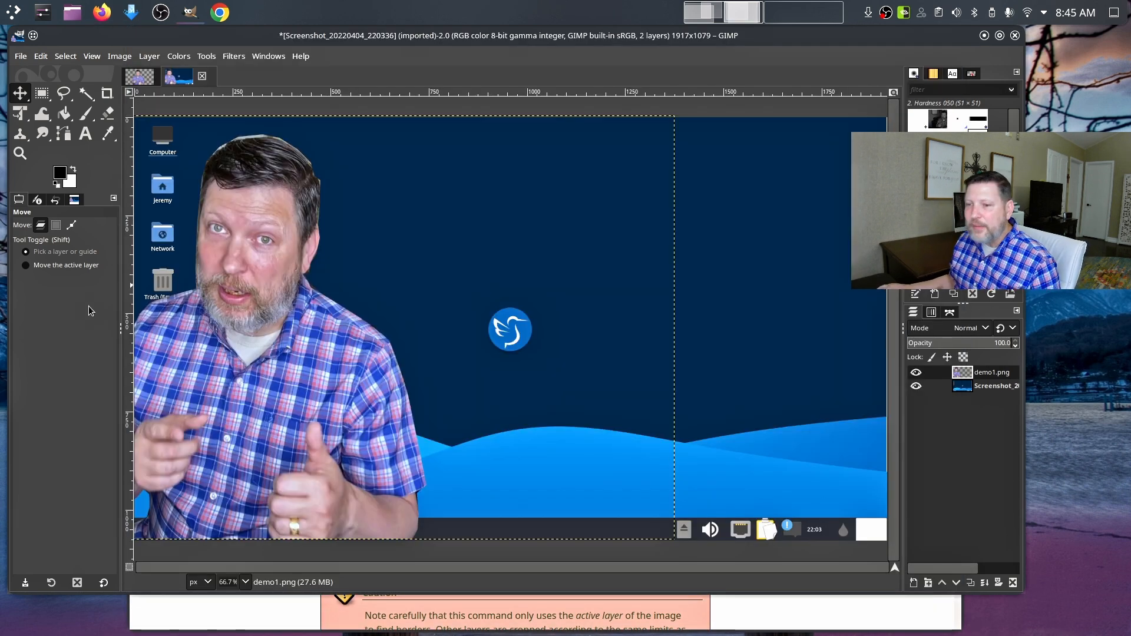